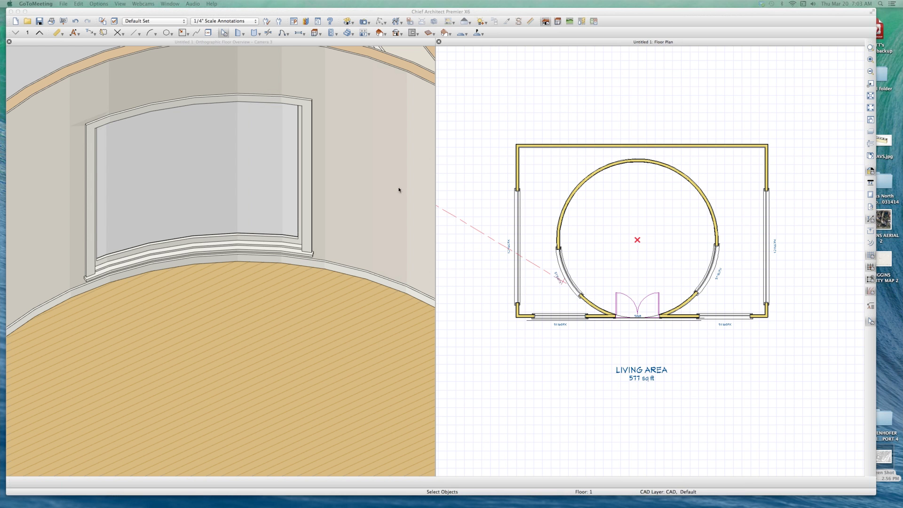
# Step: Select the outer top wall of the floor plan, then deselect it
pyautogui.click(624, 143)
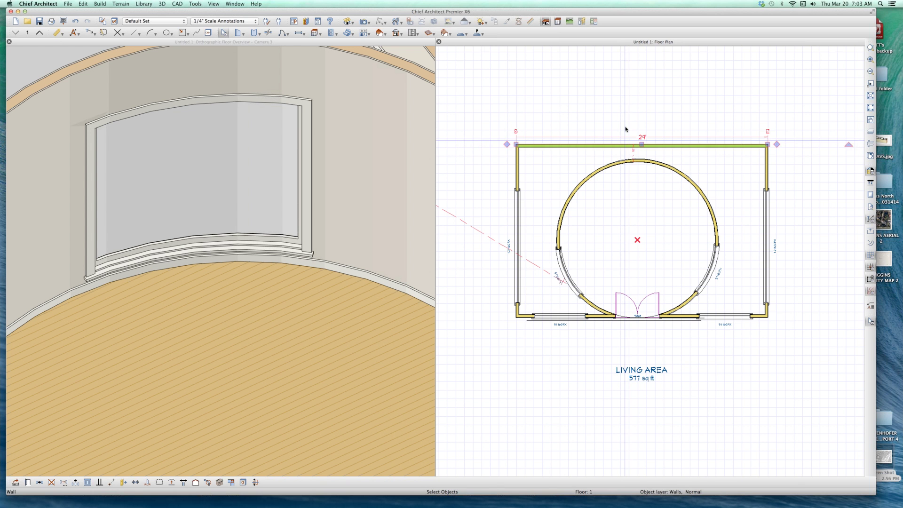
pyautogui.scroll(3, 625, 127)
pyautogui.click(639, 209)
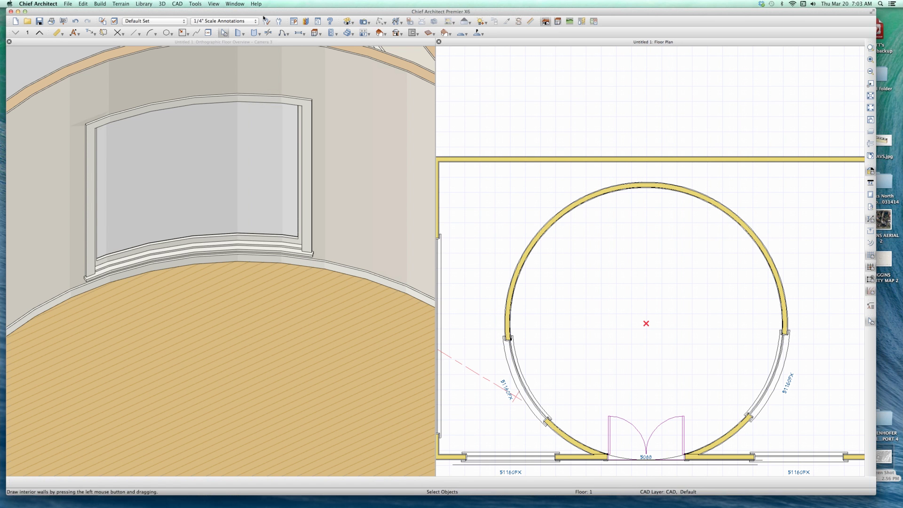
# Step: Draw an interior wall across the upper circle and paste a copy of the bottom double door into it
pyautogui.click(240, 32)
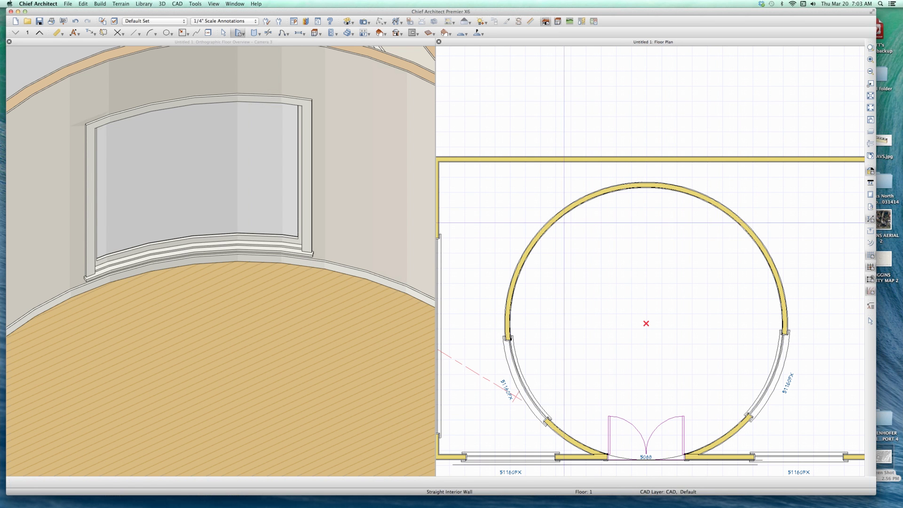
pyautogui.moveTo(547, 227); pyautogui.dragTo(750, 229)
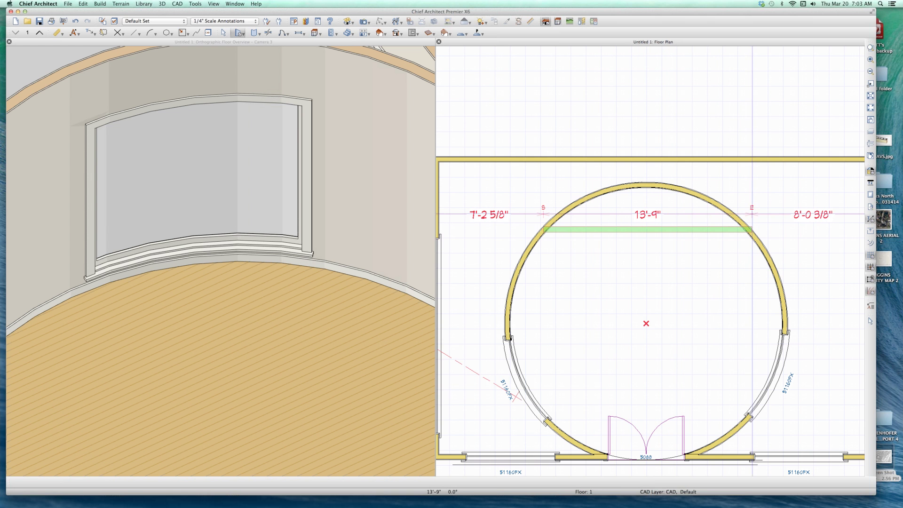
pyautogui.scroll(-2, 737, 226)
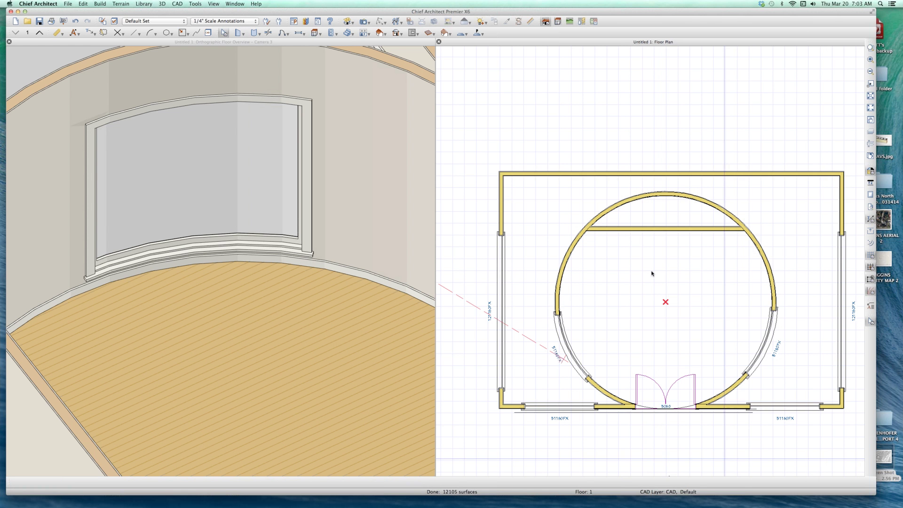
pyautogui.click(679, 407)
pyautogui.press('super+c')
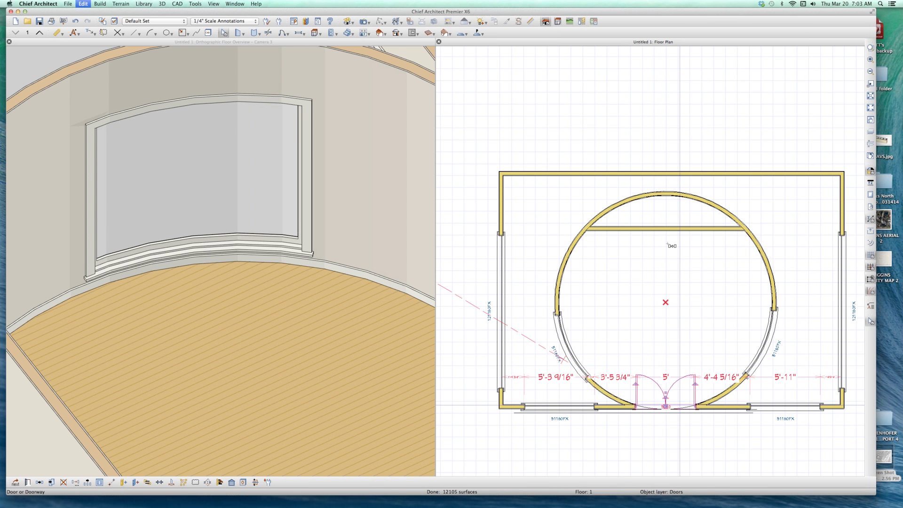
pyautogui.press('super+v')
pyautogui.click(659, 239)
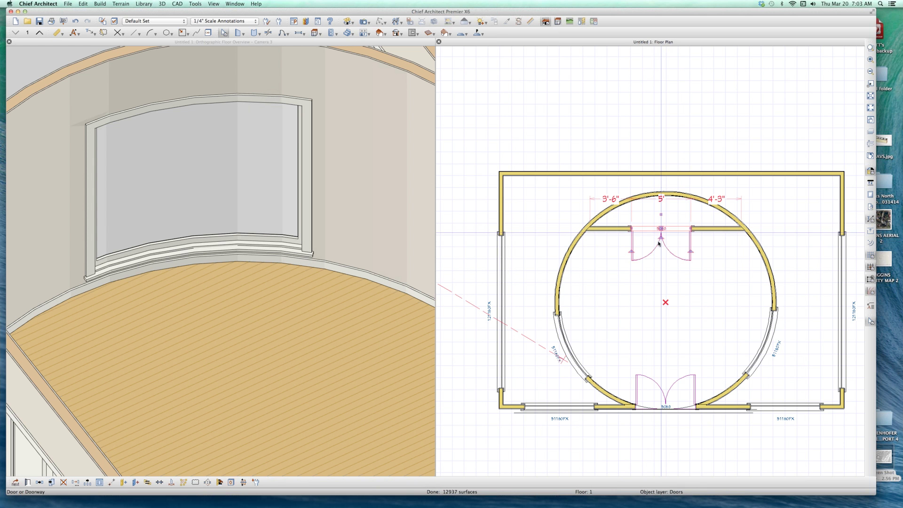
pyautogui.click(712, 415)
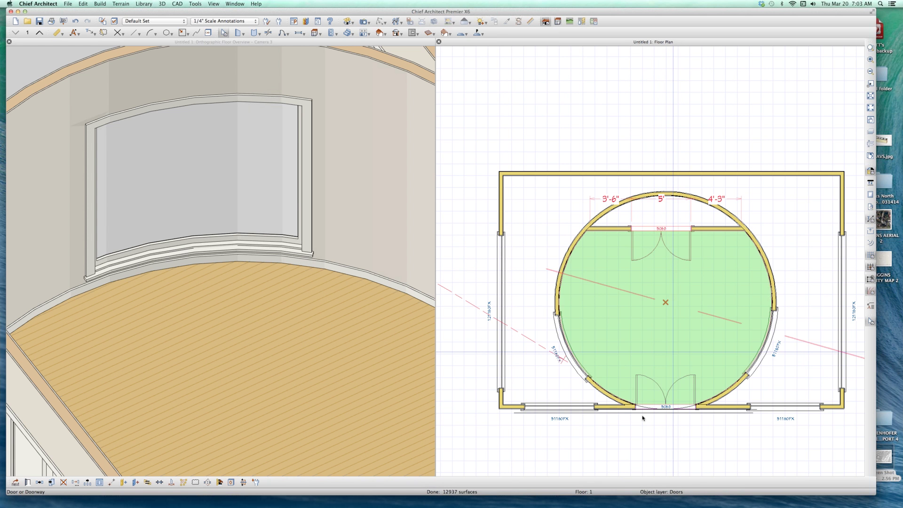
pyautogui.click(670, 227)
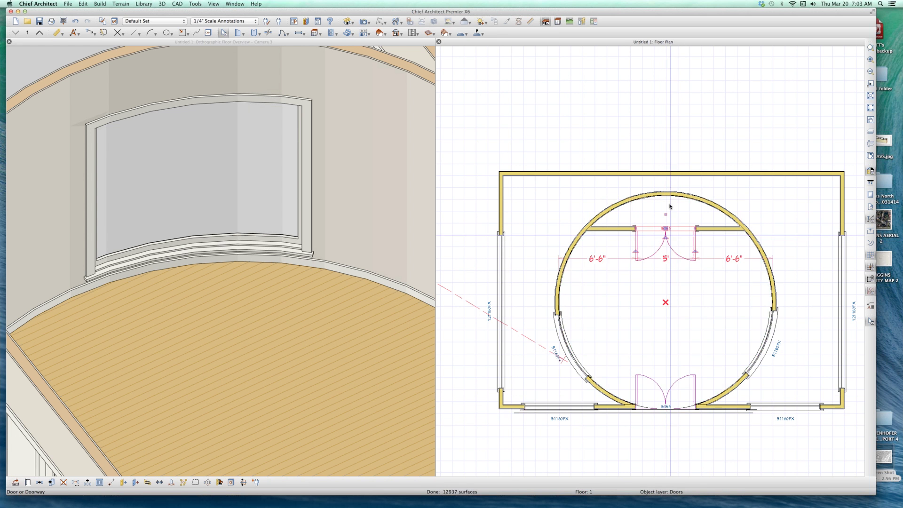
pyautogui.scroll(3, 671, 232)
pyautogui.scroll(-2, 706, 240)
# Step: Delete the upper arc of the curved wall above the interior wall, then select the left curved section
pyautogui.click(724, 238)
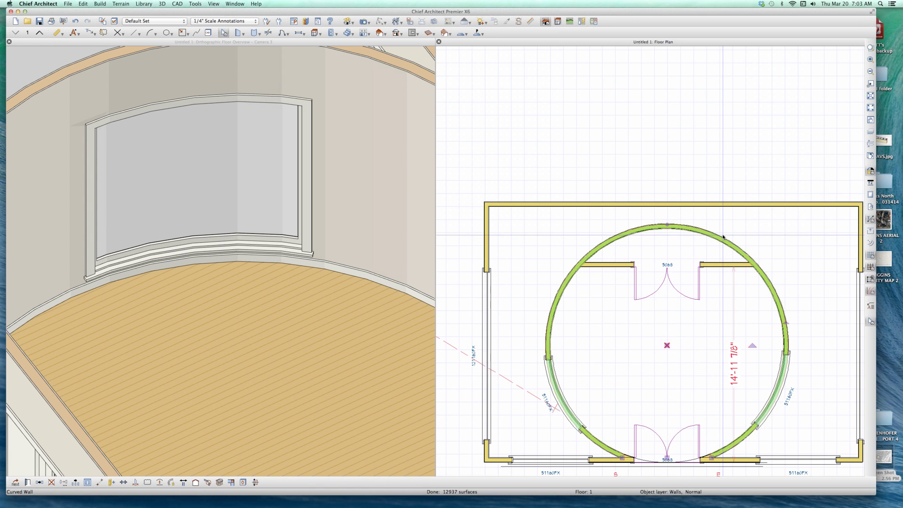
pyautogui.press('Escape')
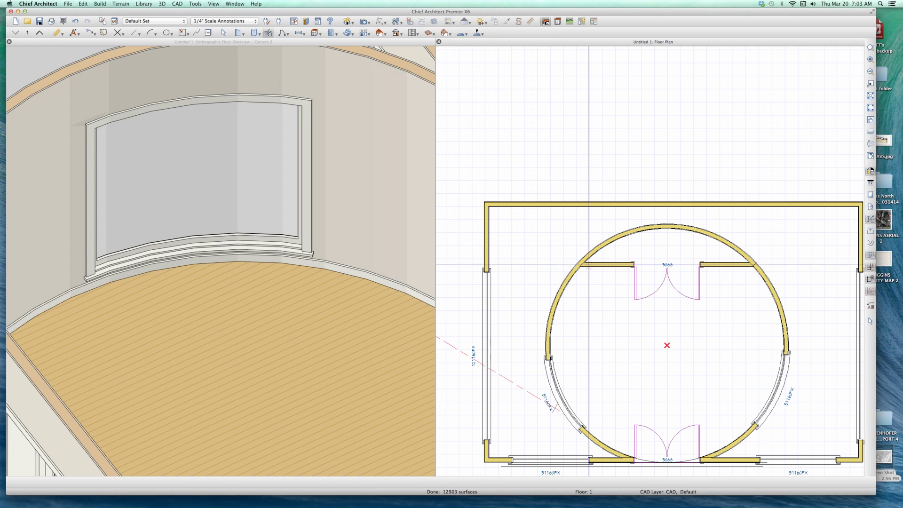
pyautogui.click(590, 254)
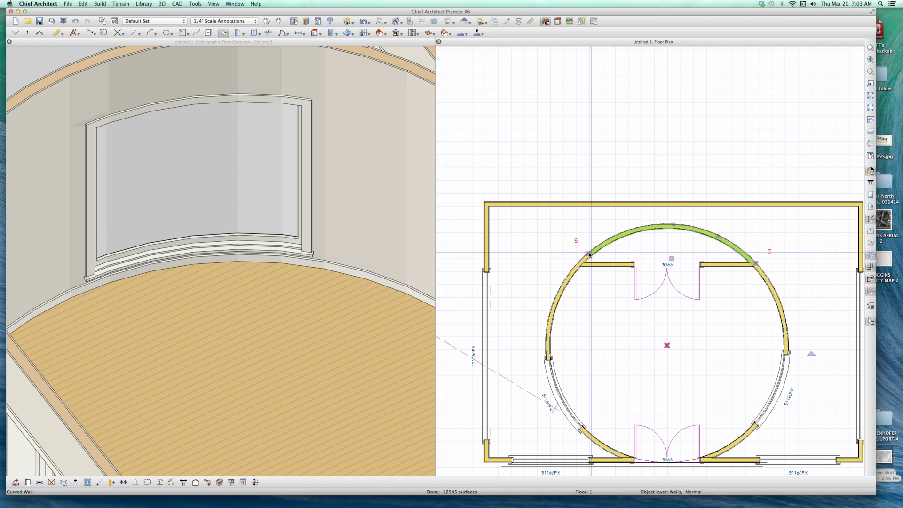
pyautogui.press('Delete')
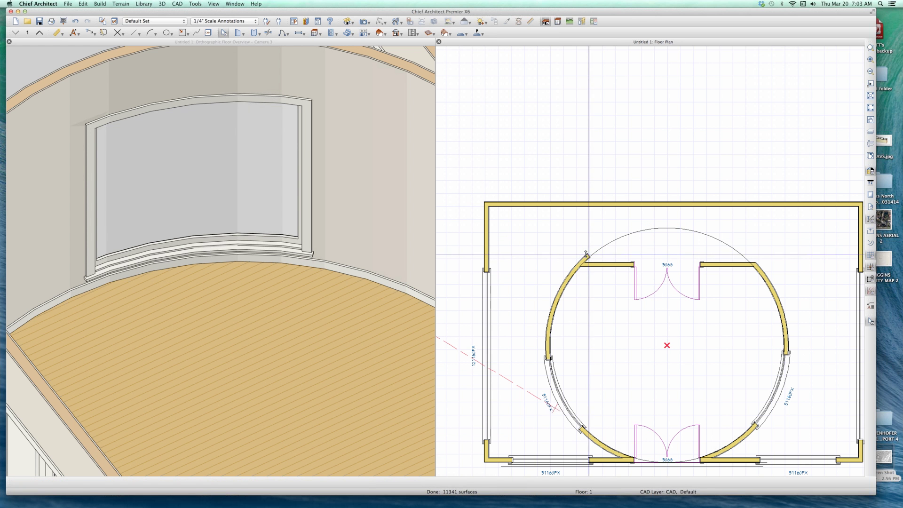
pyautogui.click(577, 271)
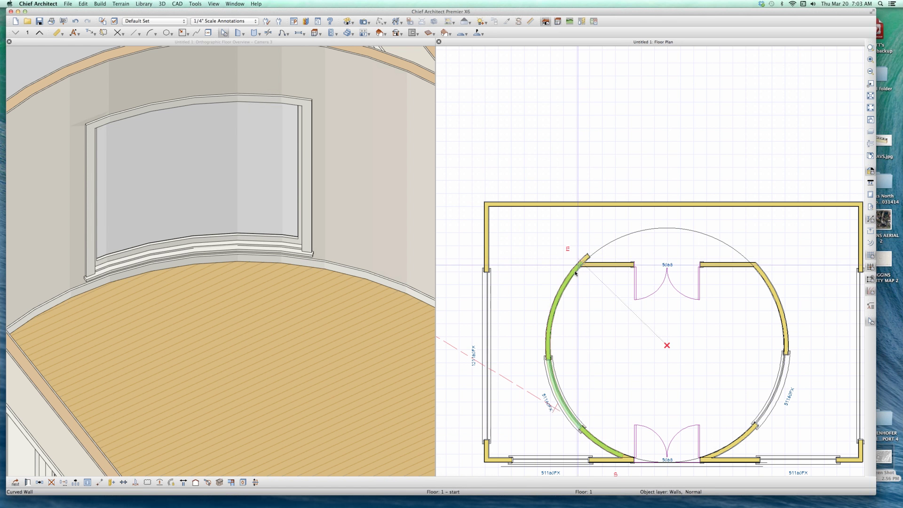
pyautogui.scroll(2, 586, 255)
pyautogui.scroll(2, 656, 227)
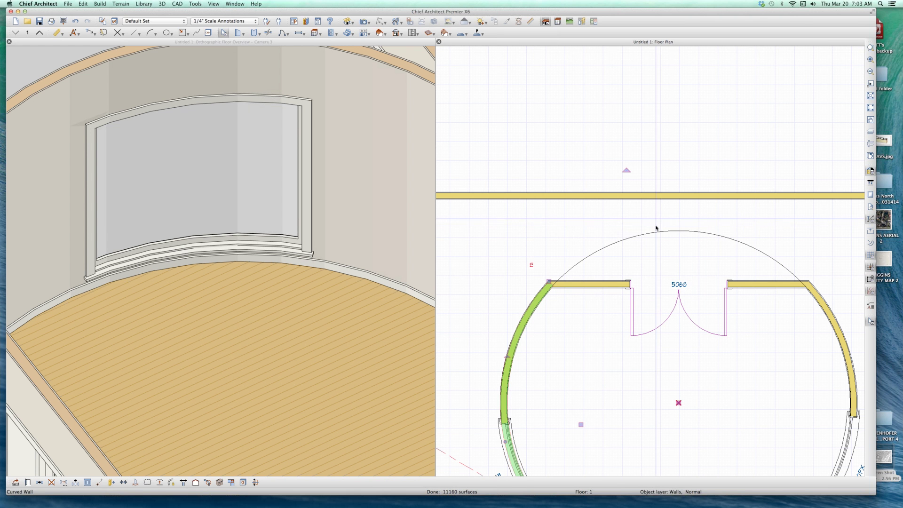
# Step: Stretch the interior wall holding the door upward to the curved wall ends
pyautogui.click(601, 283)
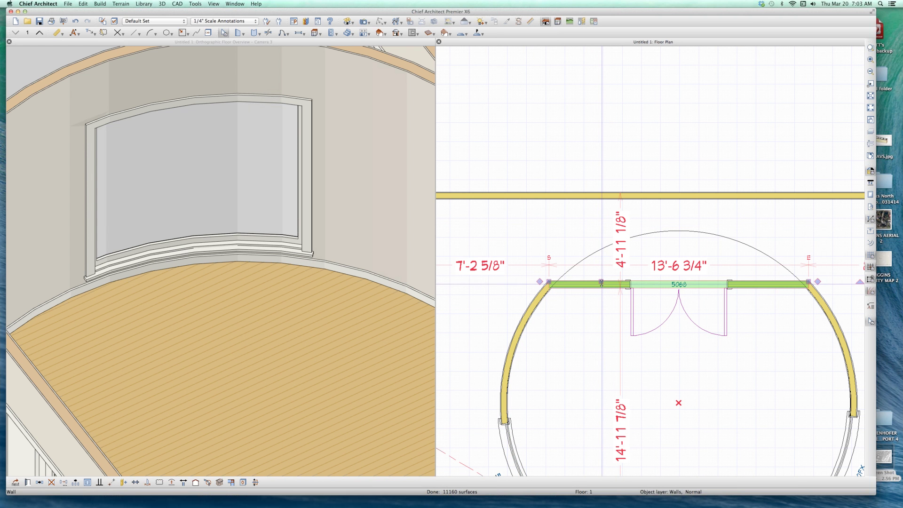
pyautogui.moveTo(601, 283); pyautogui.dragTo(608, 247)
pyautogui.scroll(2, 605, 251)
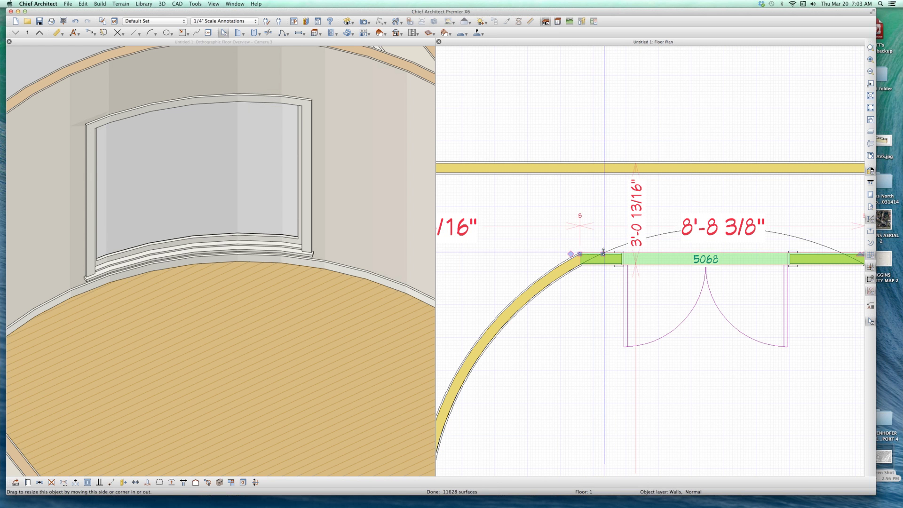
pyautogui.moveTo(603, 252); pyautogui.dragTo(606, 296)
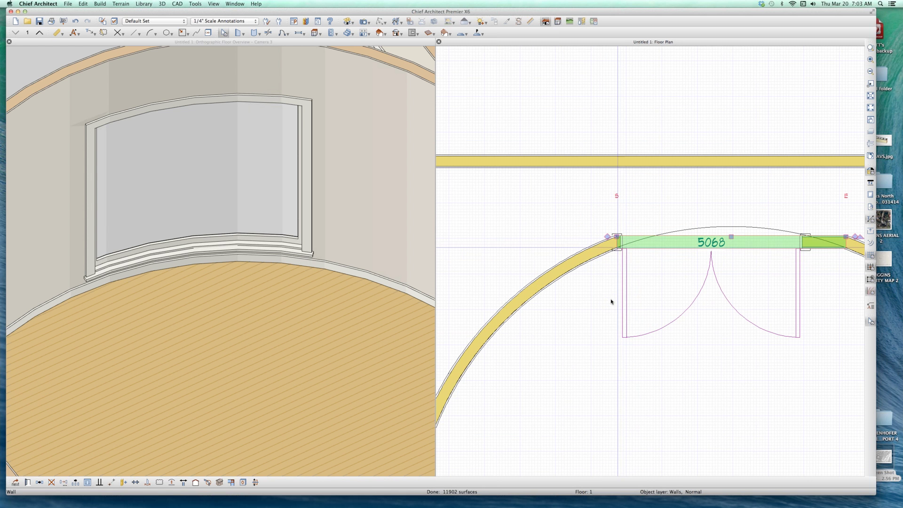
pyautogui.scroll(-2, 529, 242)
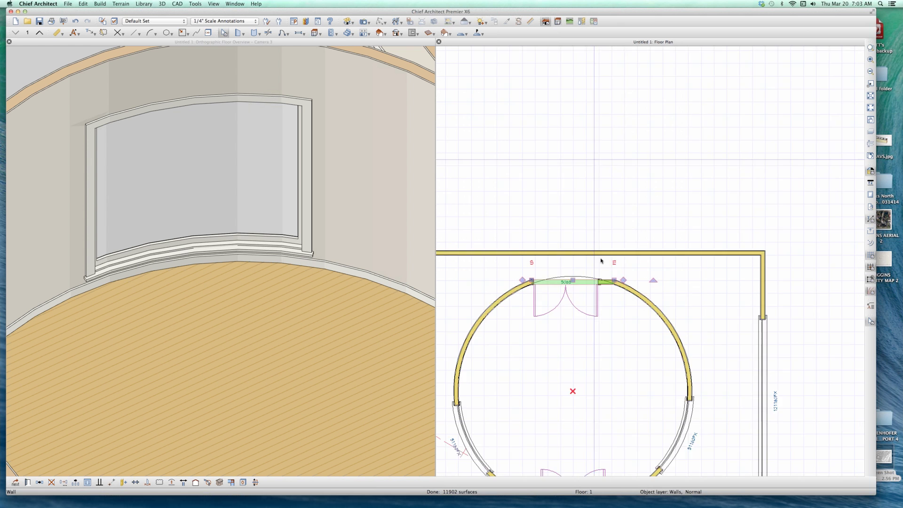
pyautogui.scroll(-1, 536, 242)
# Step: Check the top door's Layer Properties without changes, then reselect the door
pyautogui.click(590, 238)
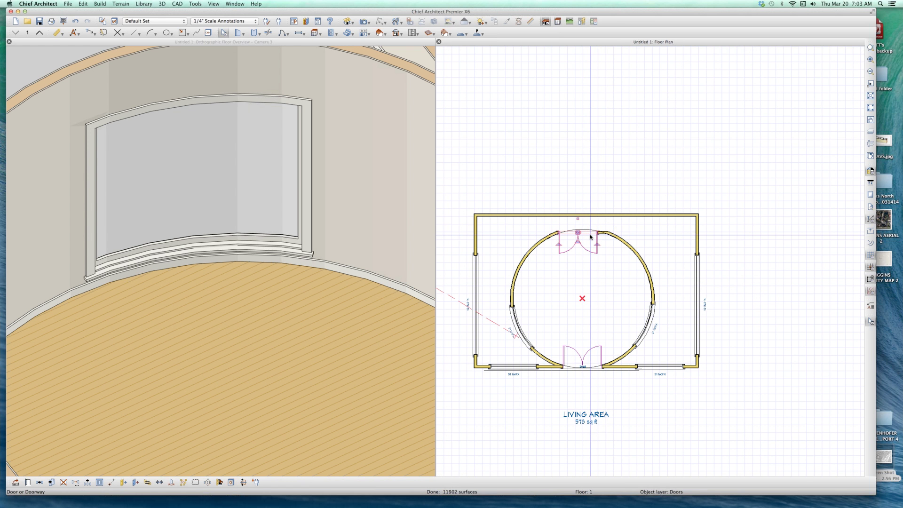
pyautogui.press('super+l')
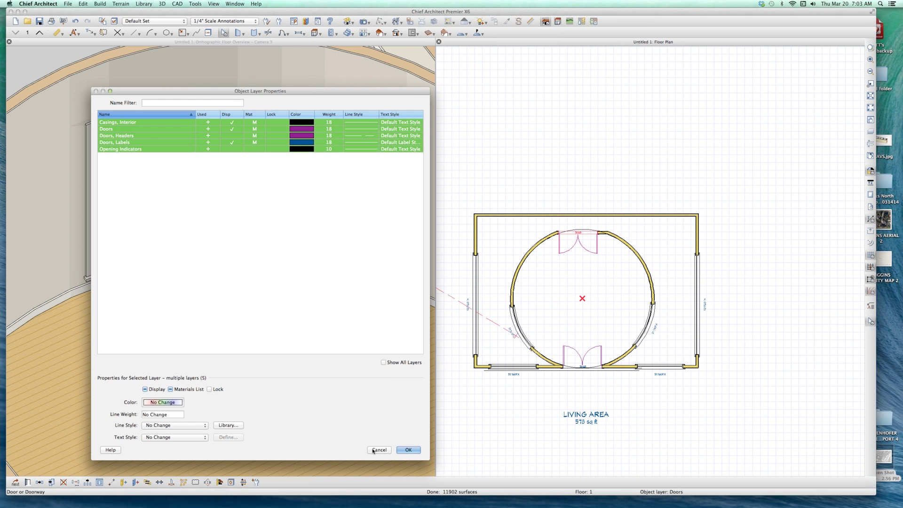
pyautogui.click(377, 451)
pyautogui.click(601, 311)
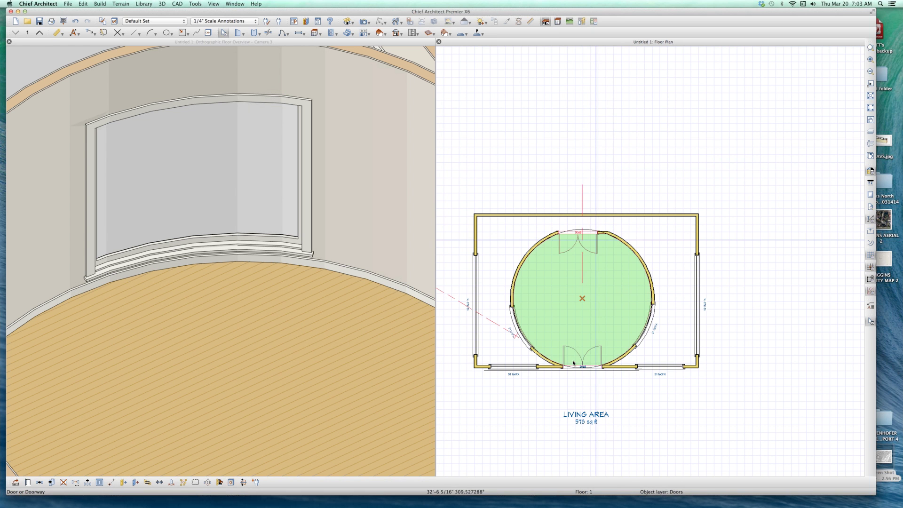
pyautogui.click(573, 344)
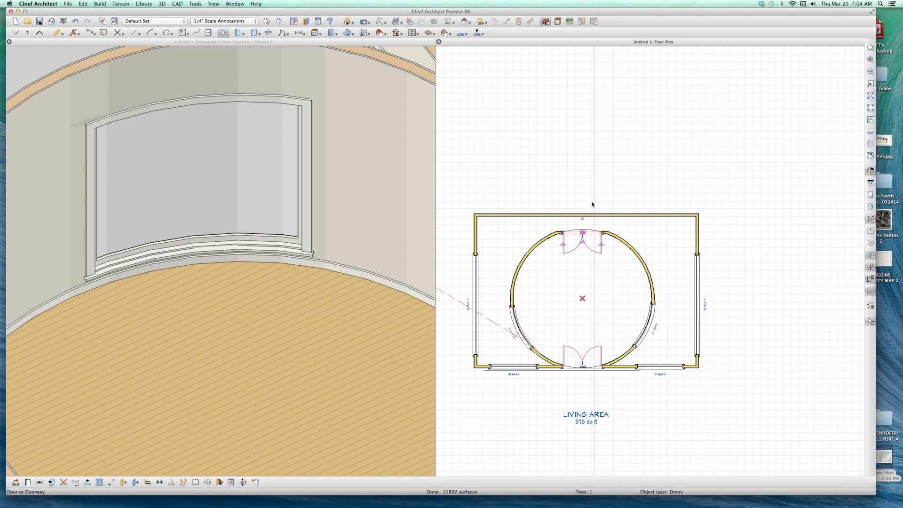
pyautogui.scroll(2, 591, 202)
pyautogui.scroll(2, 515, 238)
pyautogui.scroll(2, 544, 286)
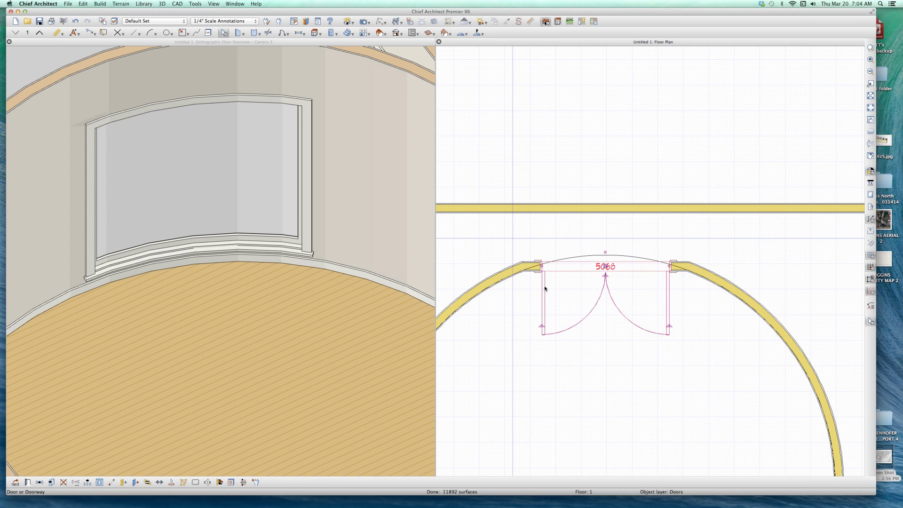
pyautogui.scroll(2, 542, 276)
# Step: Delete the 5068 door from its wall segment, then undo to restore it
pyautogui.click(541, 272)
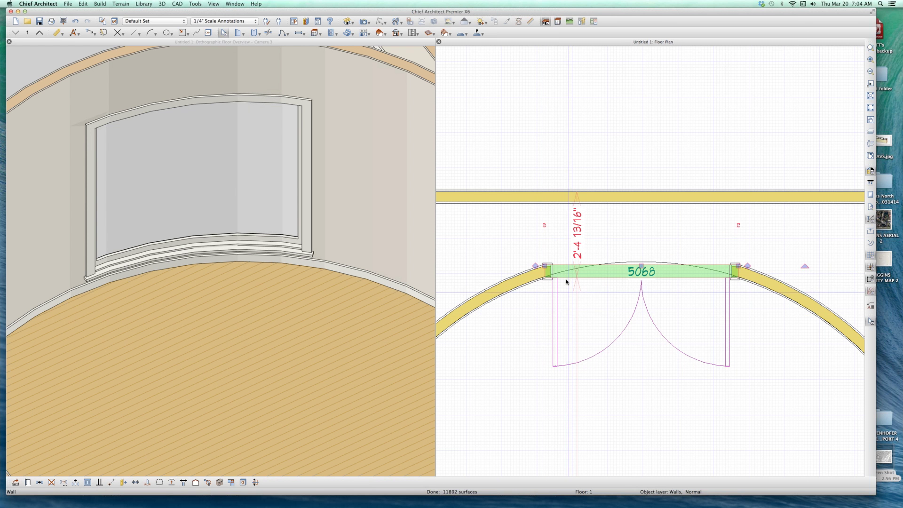
pyautogui.scroll(1, 558, 271)
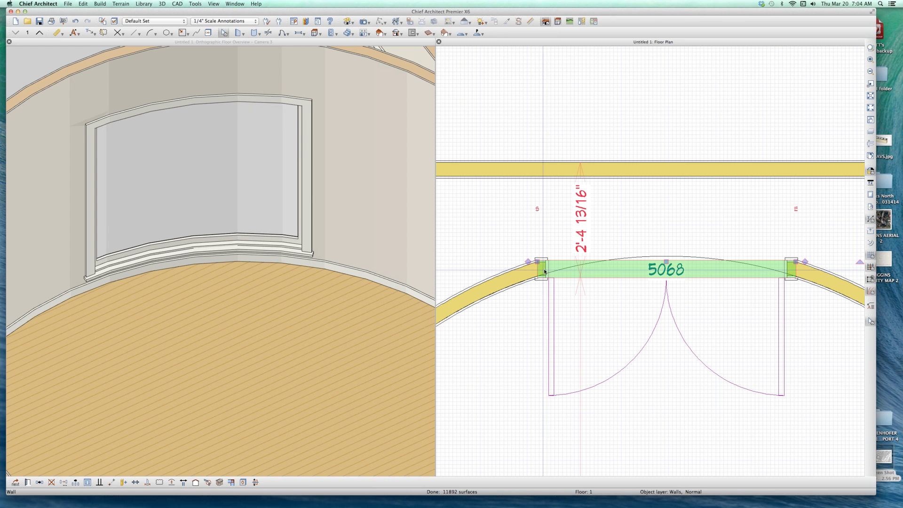
pyautogui.click(542, 272)
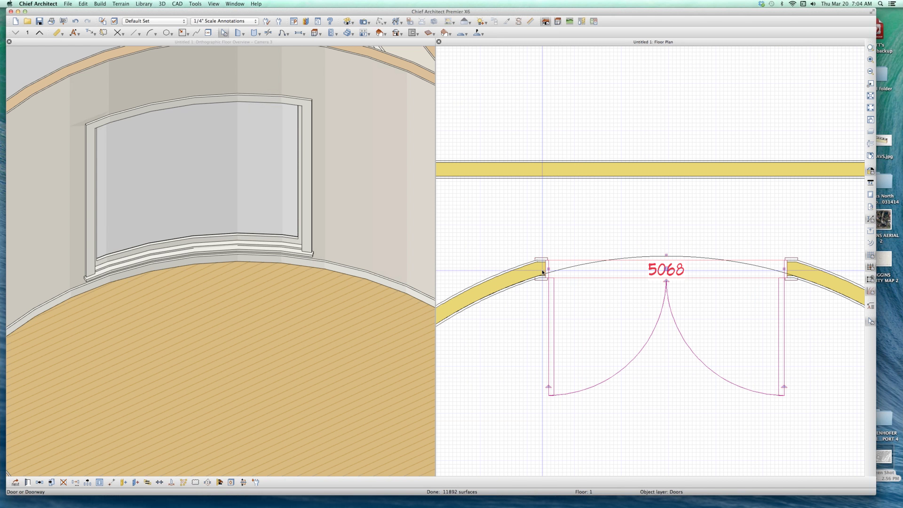
pyautogui.click(611, 252)
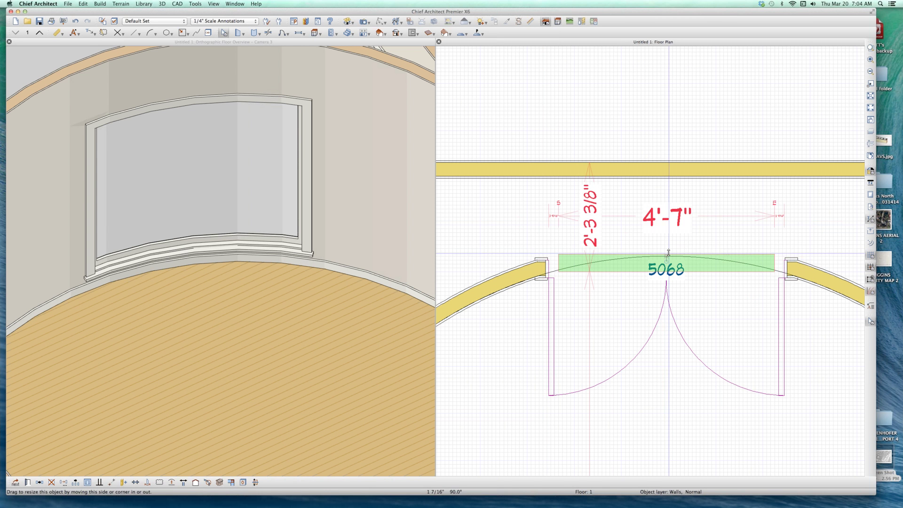
pyautogui.press('Delete')
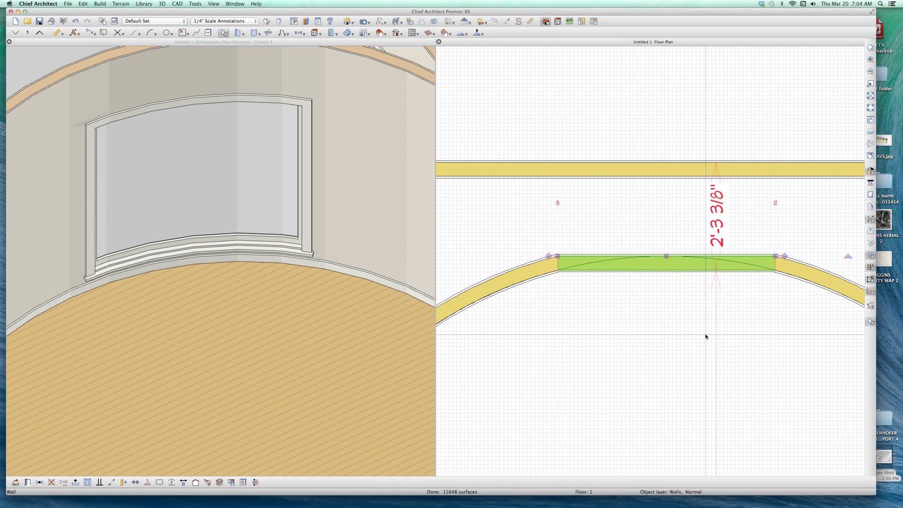
pyautogui.hotkey('ctrl', 'z')
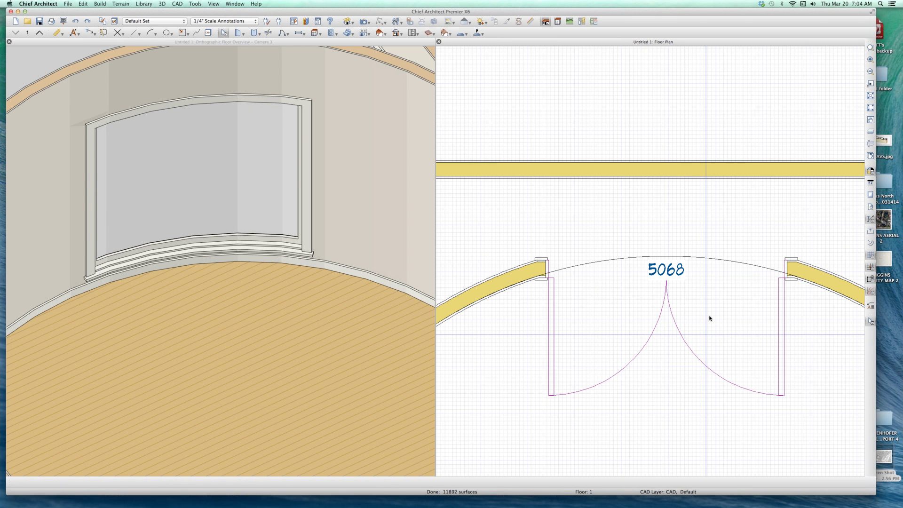
pyautogui.scroll(-3, 710, 318)
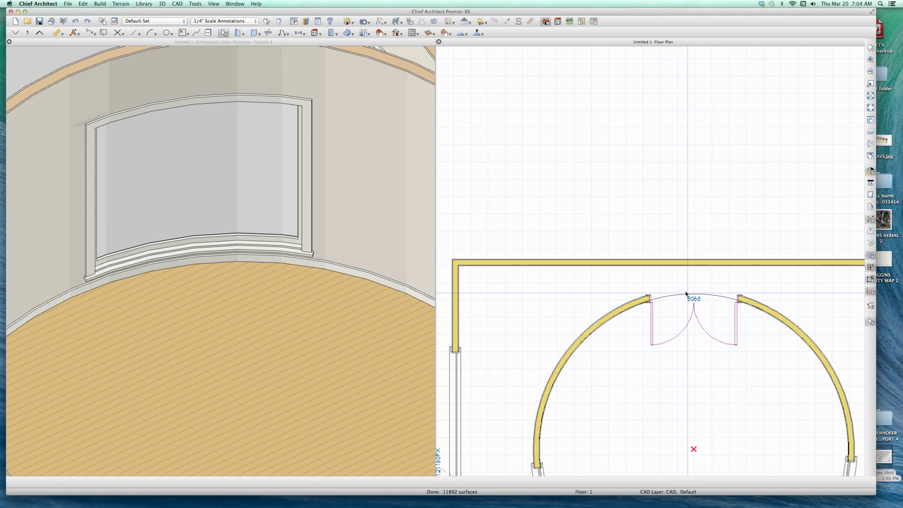
pyautogui.scroll(-1, 695, 296)
pyautogui.scroll(2, 706, 262)
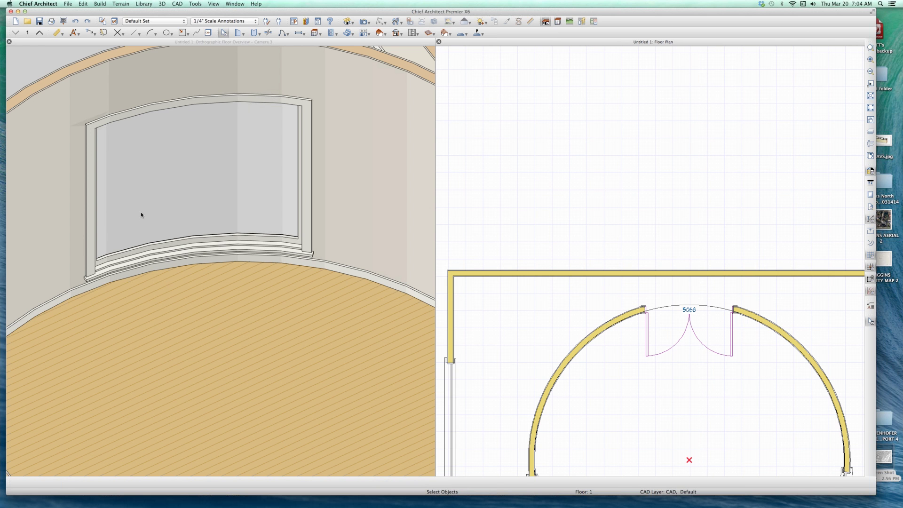
# Step: Select the round room in the 3D overview
pyautogui.click(159, 208)
pyautogui.scroll(-3, 184, 221)
# Step: Orbit the 3D overview to face the round room's double door, then return to the floor plan
pyautogui.press('Escape')
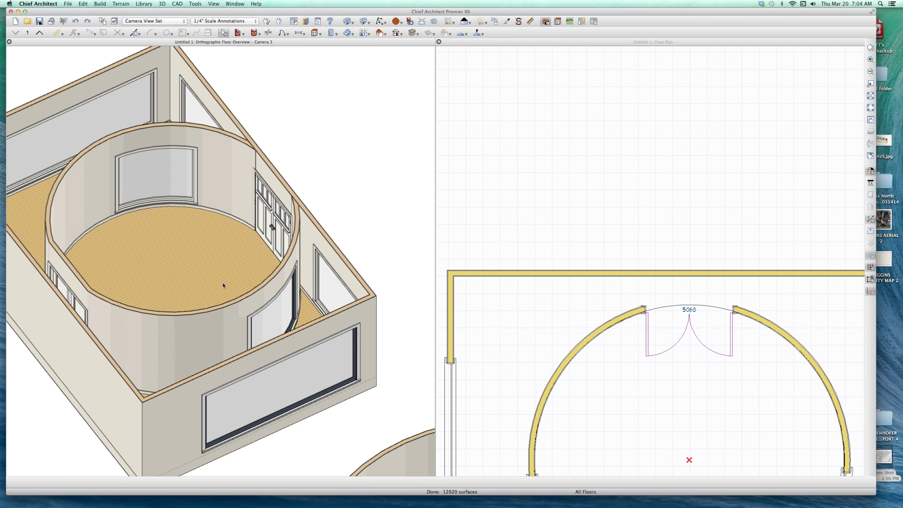
pyautogui.press('o')
pyautogui.moveTo(145, 294); pyautogui.dragTo(47, 268)
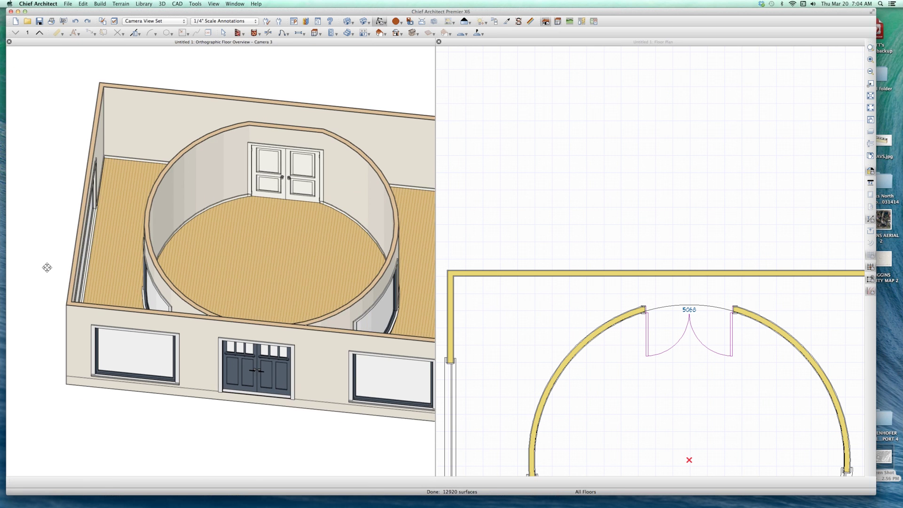
pyautogui.scroll(2, 301, 190)
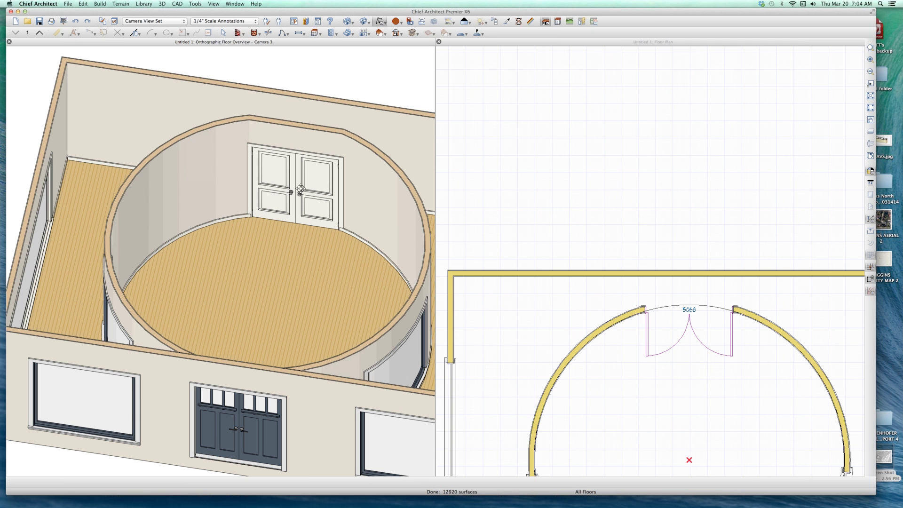
pyautogui.click(600, 115)
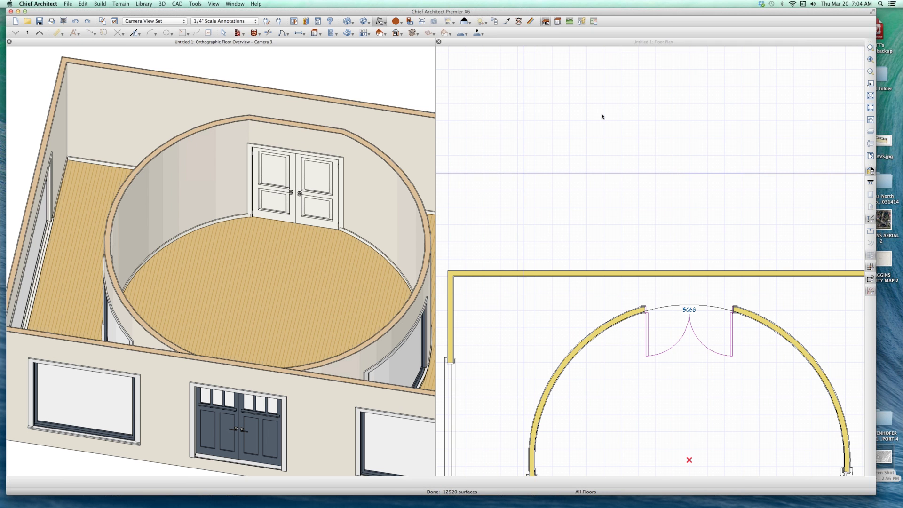
pyautogui.scroll(-1, 601, 116)
pyautogui.scroll(-1, 600, 297)
pyautogui.scroll(1, 591, 295)
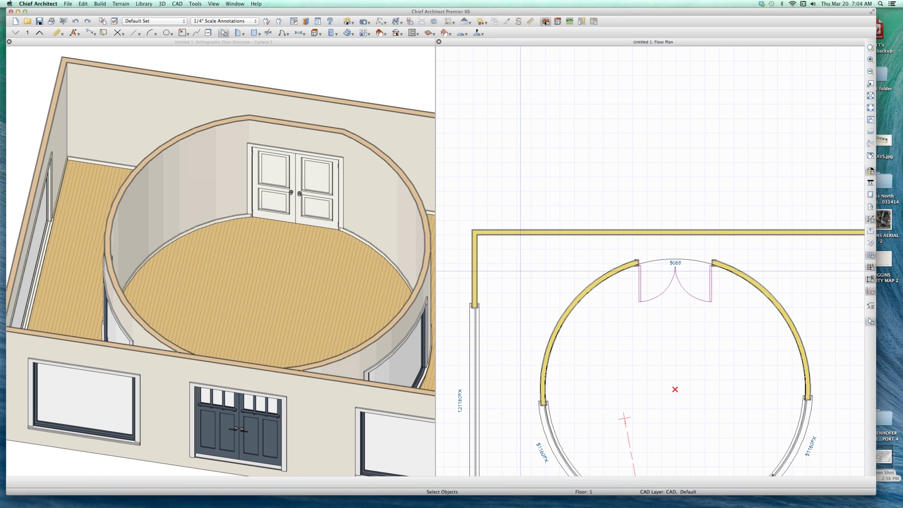
# Step: Place a door in the upper-left curved wall and widen it to 72 inches
pyautogui.click(565, 321)
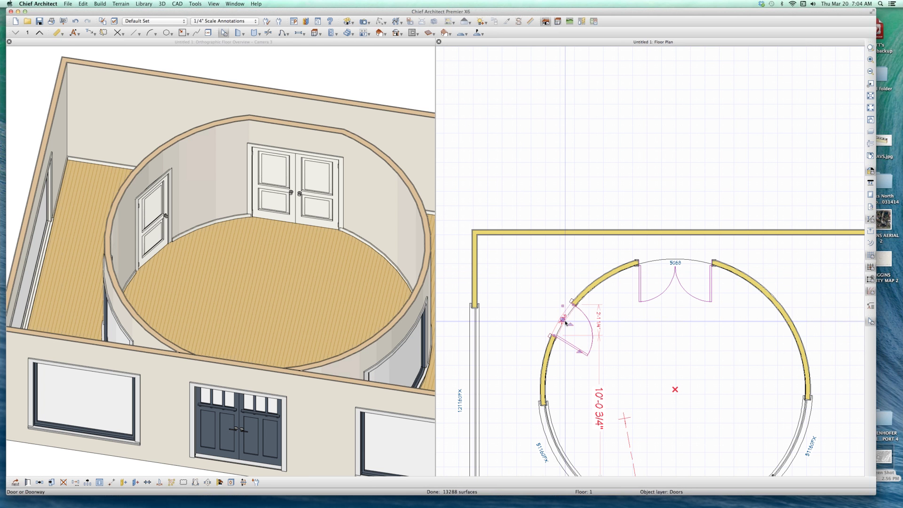
pyautogui.press('super+e')
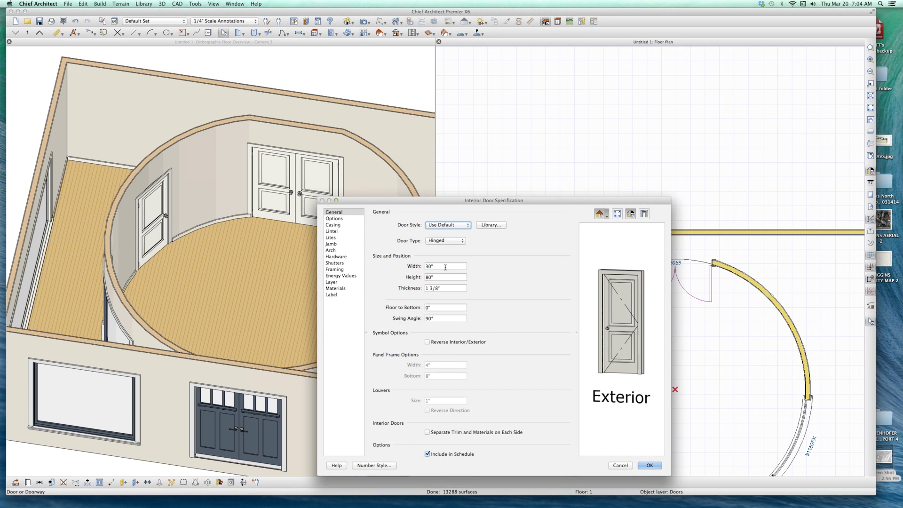
pyautogui.write('6')
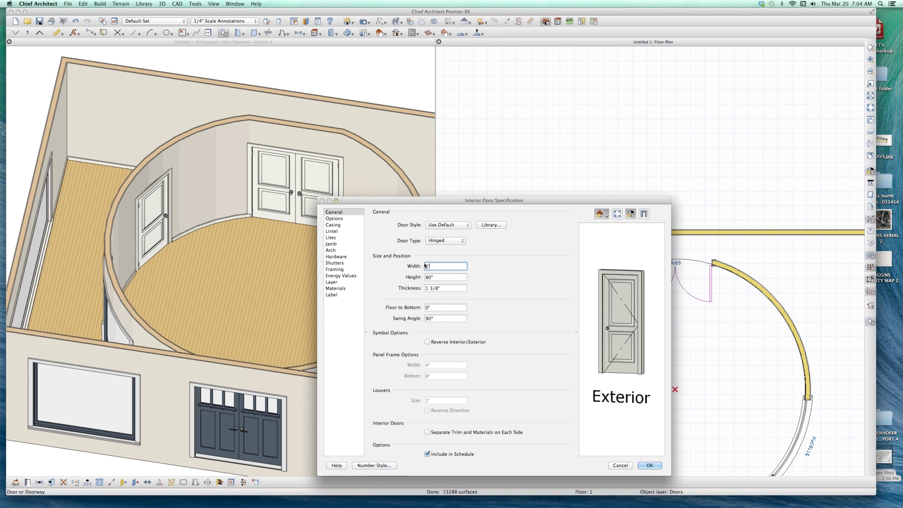
pyautogui.press('Return')
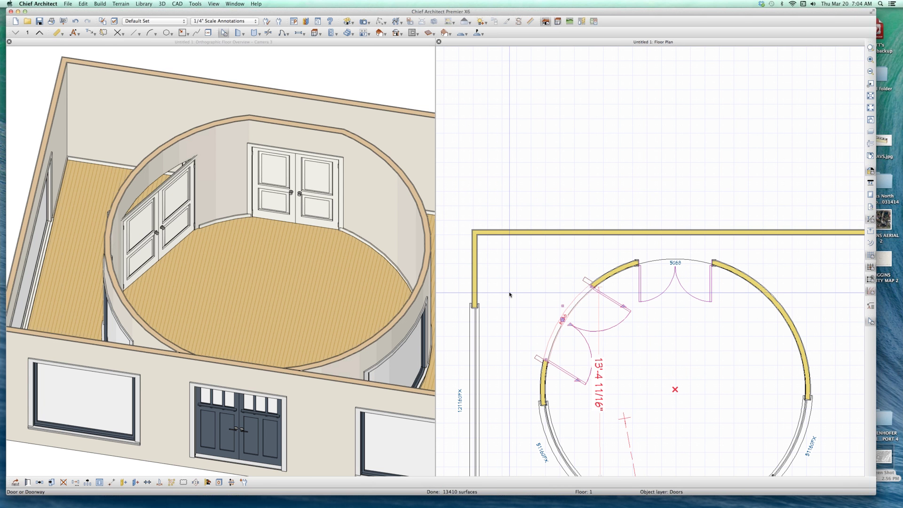
# Step: Inspect the new door in 3D, then select the double door in the floor plan
pyautogui.click(76, 154)
pyautogui.scroll(3, 76, 153)
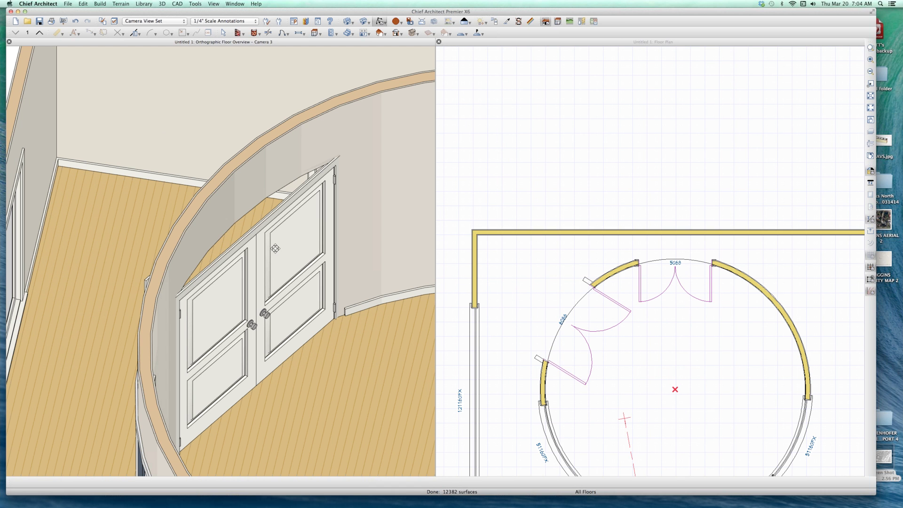
pyautogui.click(734, 449)
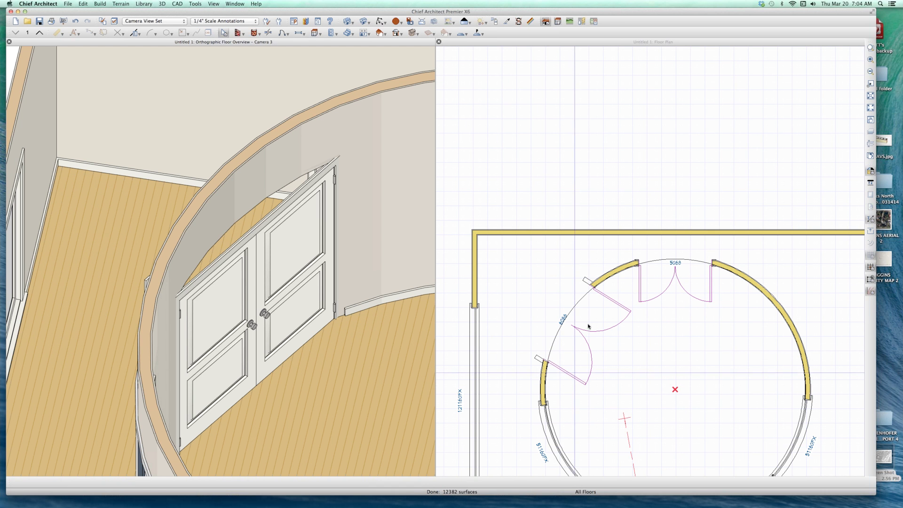
pyautogui.click(600, 295)
pyautogui.click(581, 295)
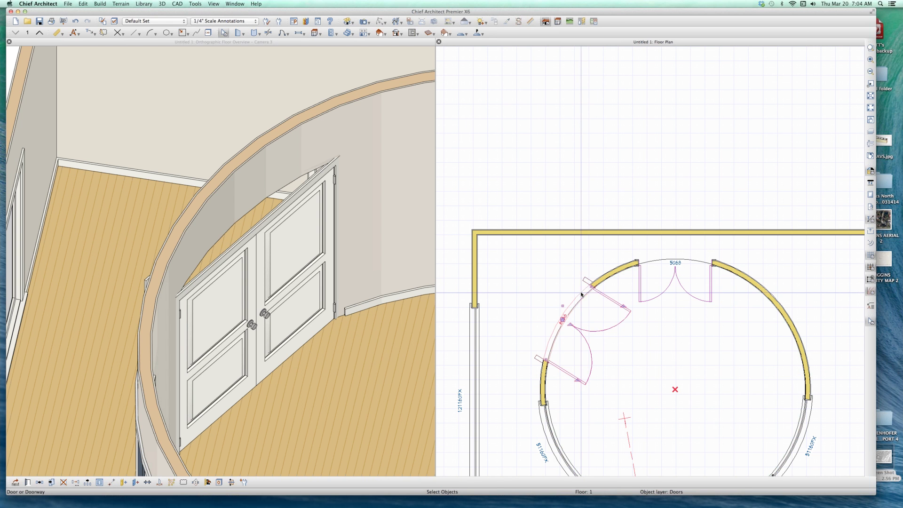
# Step: Set the double door's curved wall casing to Radial, then reopen its specifications
pyautogui.doubleClick(615, 286)
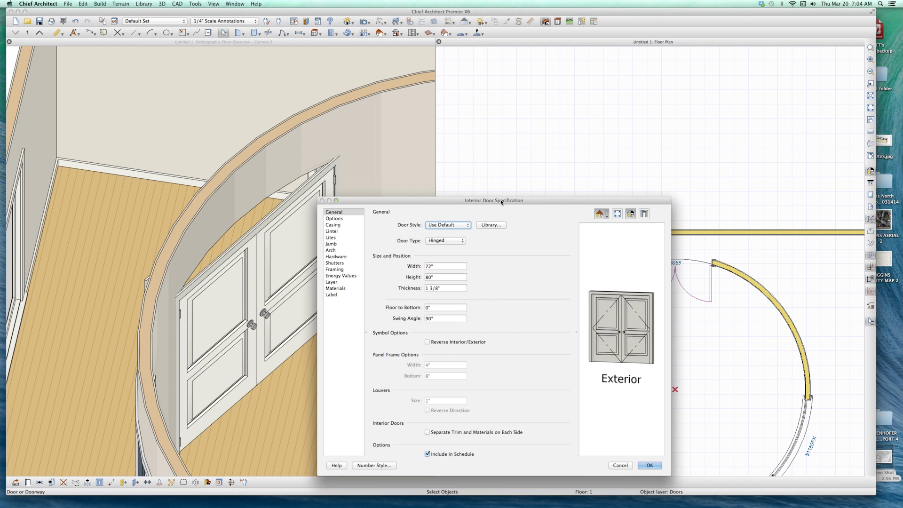
pyautogui.moveTo(495, 206); pyautogui.dragTo(311, 71)
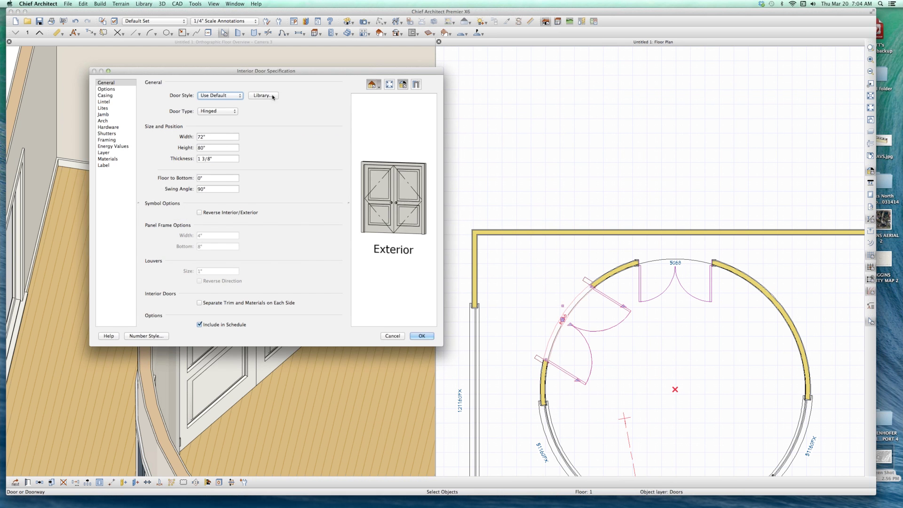
pyautogui.click(106, 96)
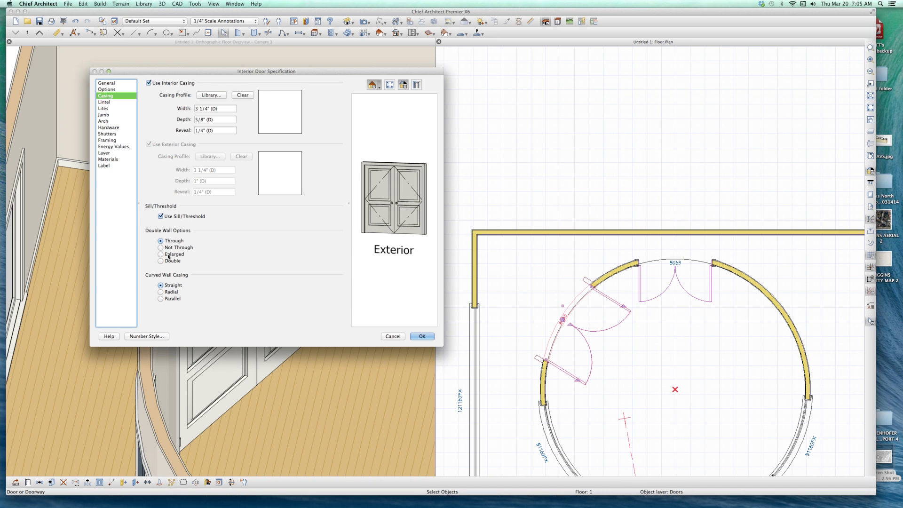
pyautogui.click(174, 292)
pyautogui.press('Return')
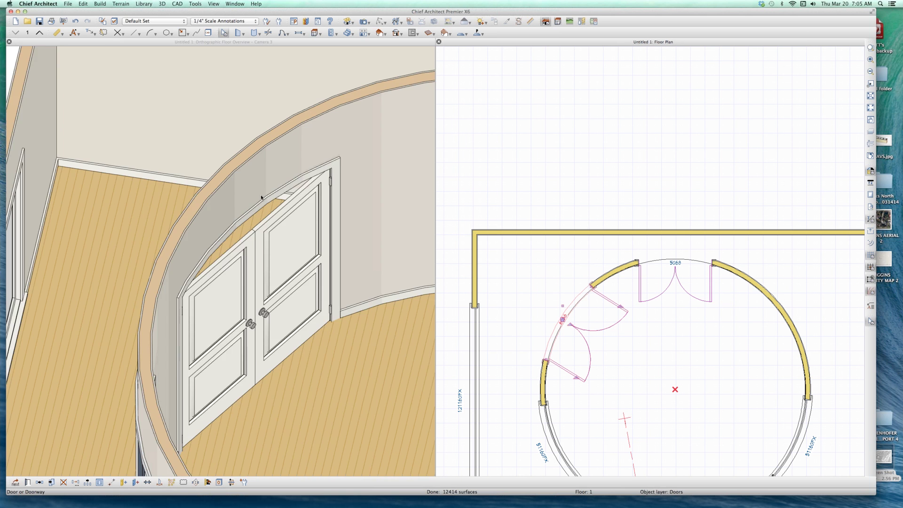
pyautogui.scroll(2, 331, 257)
pyautogui.scroll(2, 331, 256)
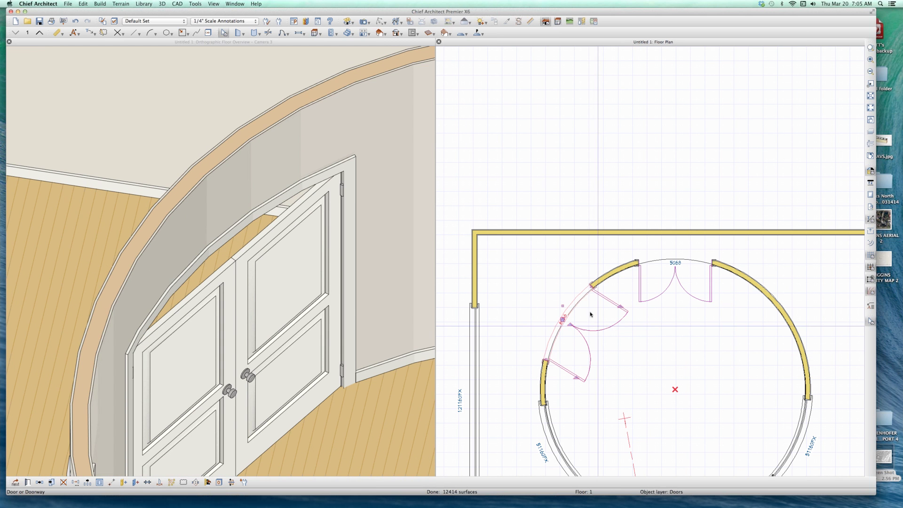
pyautogui.doubleClick(575, 292)
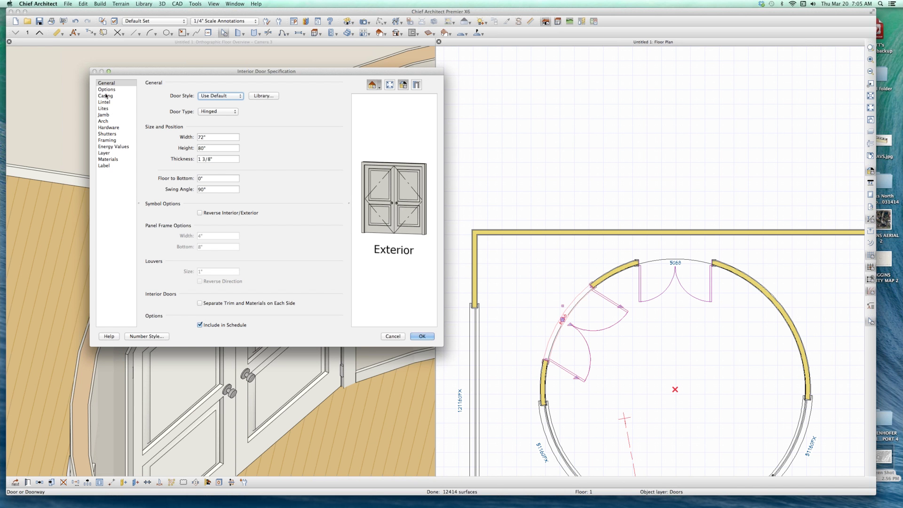
# Step: Set the 6068 door to Curved Door under In Curved Wall, then reselect it in plan
pyautogui.click(105, 95)
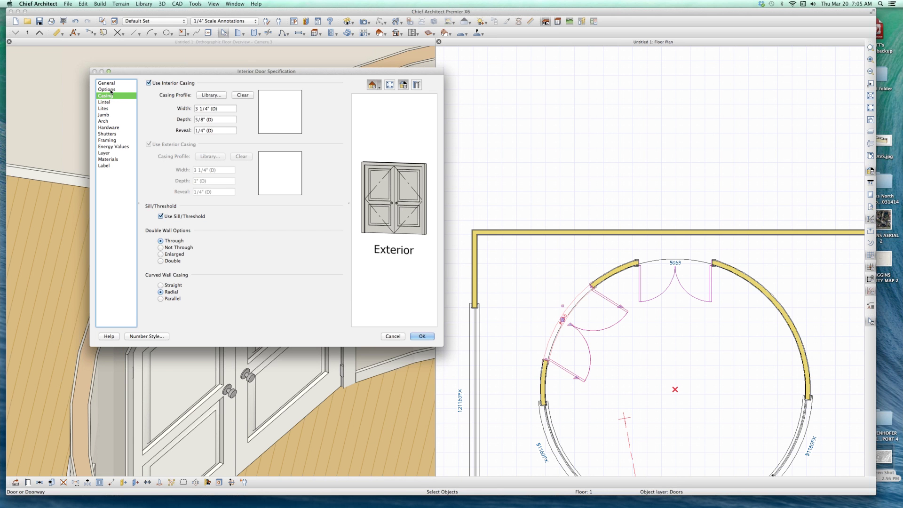
pyautogui.click(106, 90)
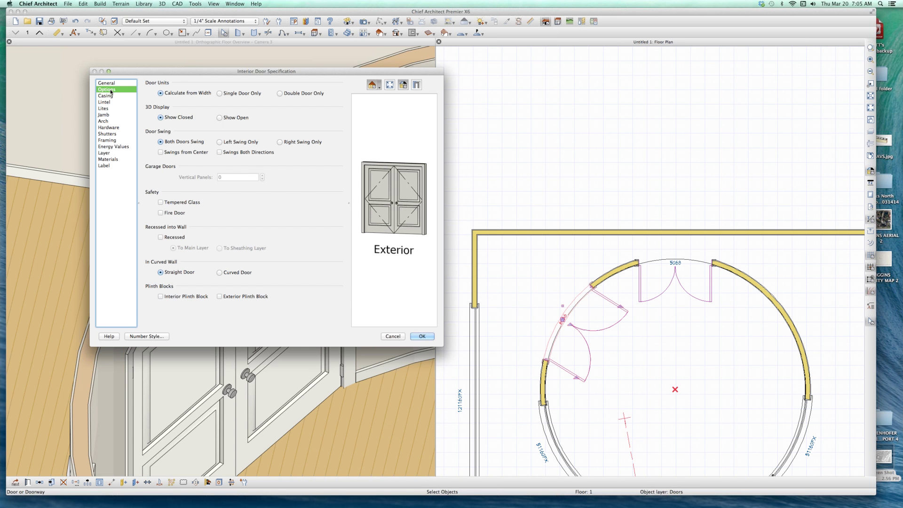
pyautogui.click(236, 274)
pyautogui.press('Return')
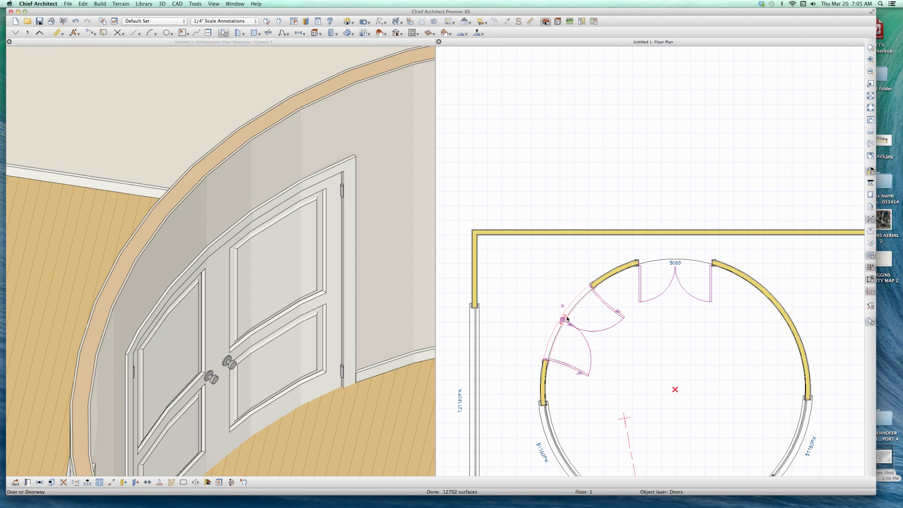
pyautogui.scroll(1, 567, 318)
pyautogui.scroll(2, 591, 294)
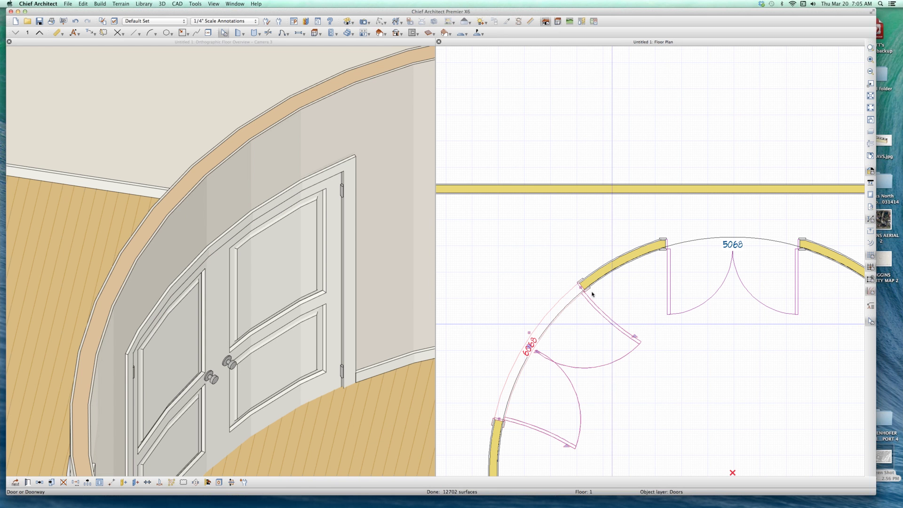
pyautogui.click(645, 399)
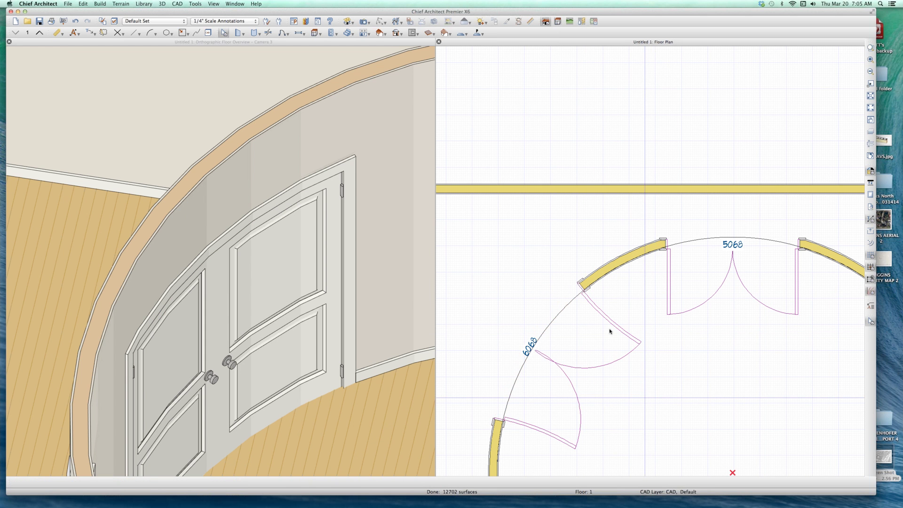
pyautogui.scroll(-3, 661, 356)
pyautogui.click(649, 348)
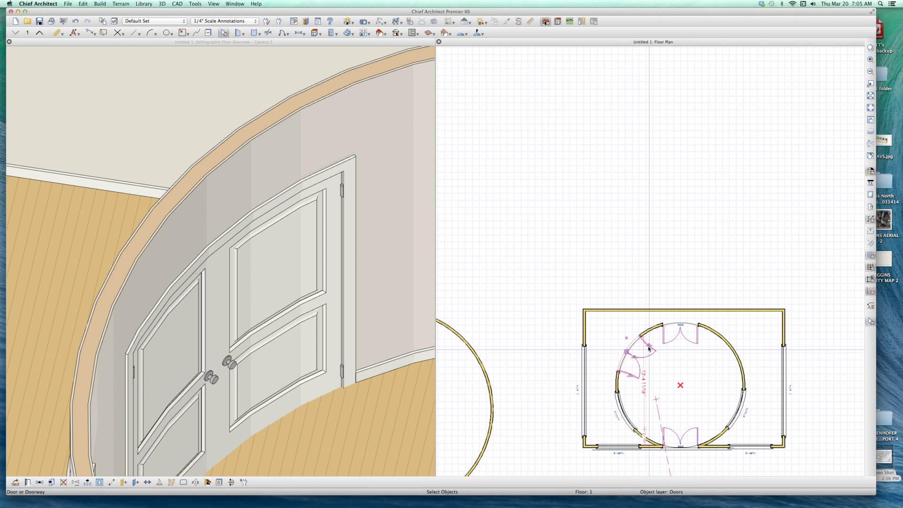
# Step: Tilt the 3D overview and set the round room's doors to Show Door Closed in Camera Views
pyautogui.click(146, 269)
pyautogui.rightClick(241, 323)
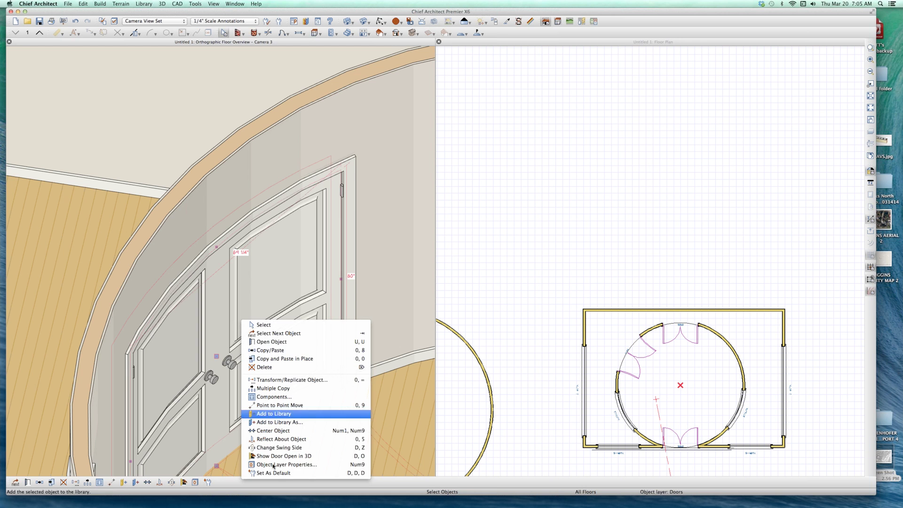
pyautogui.press('Return')
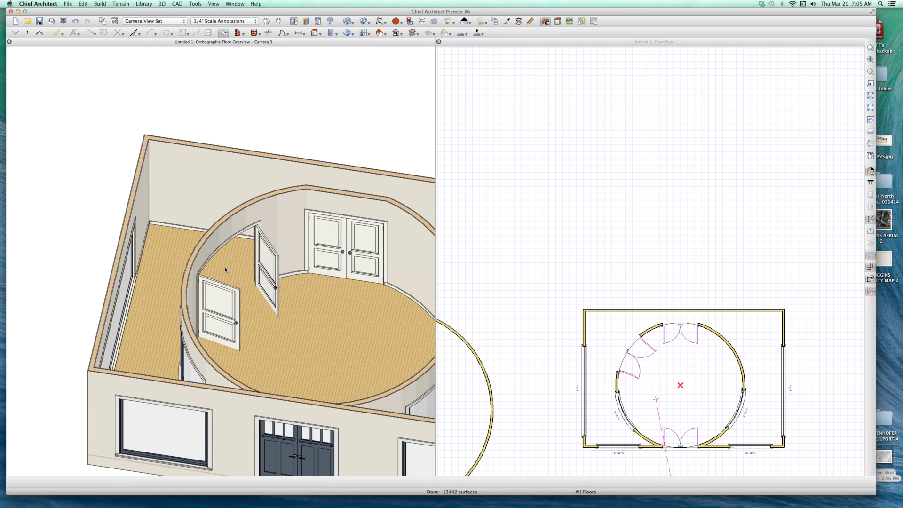
pyautogui.press('Up')
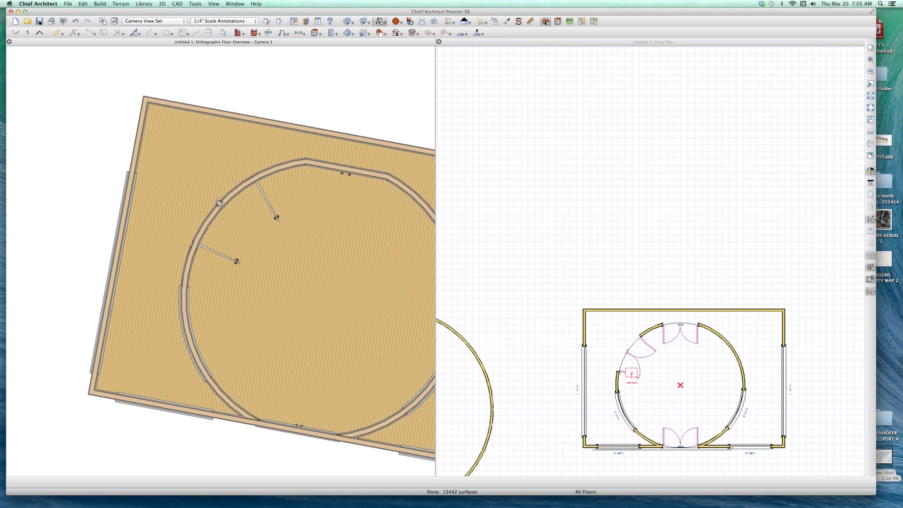
pyautogui.scroll(1, 262, 294)
pyautogui.scroll(1, 238, 284)
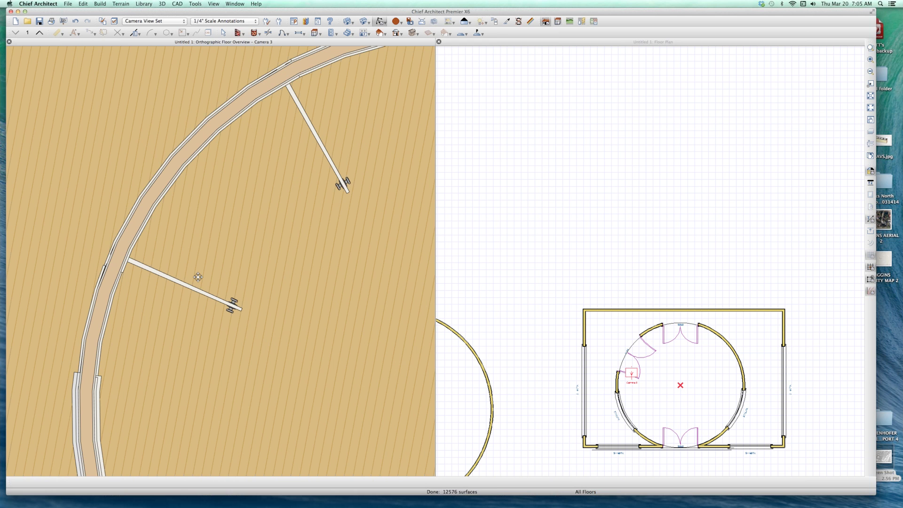
pyautogui.moveTo(199, 274); pyautogui.dragTo(187, 191)
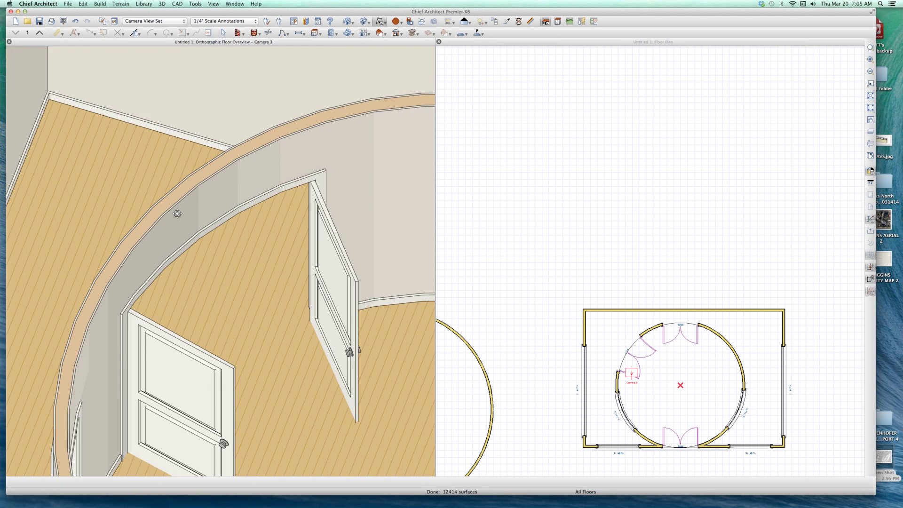
pyautogui.scroll(-2, 186, 191)
pyautogui.click(187, 327)
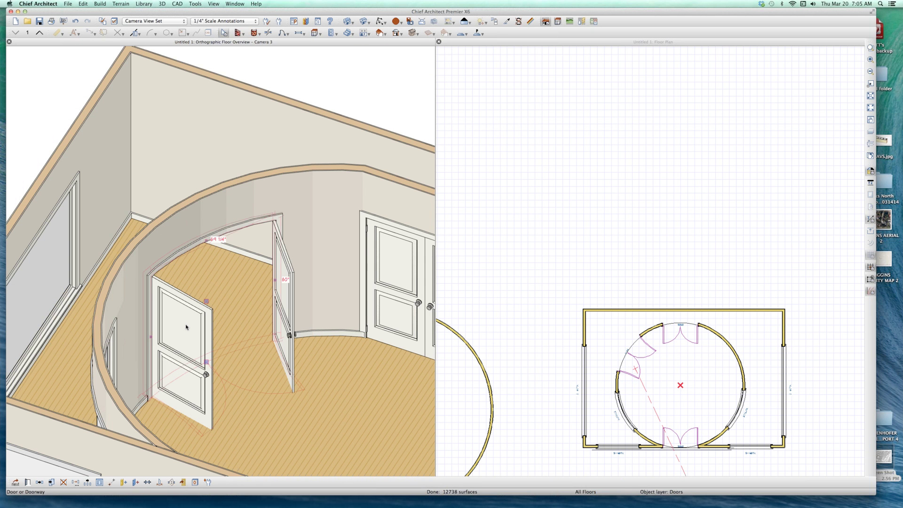
pyautogui.click(185, 482)
pyautogui.scroll(-2, 197, 326)
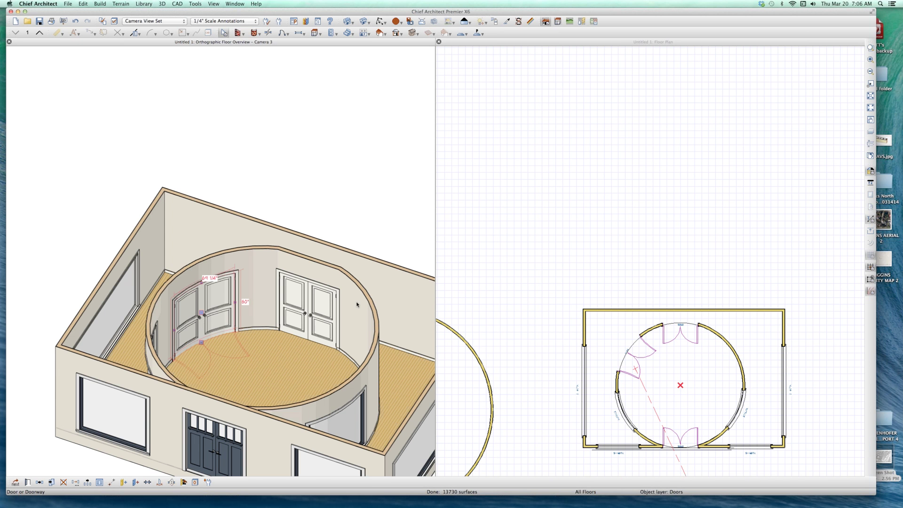
pyautogui.scroll(-2, 358, 304)
pyautogui.scroll(2, 571, 183)
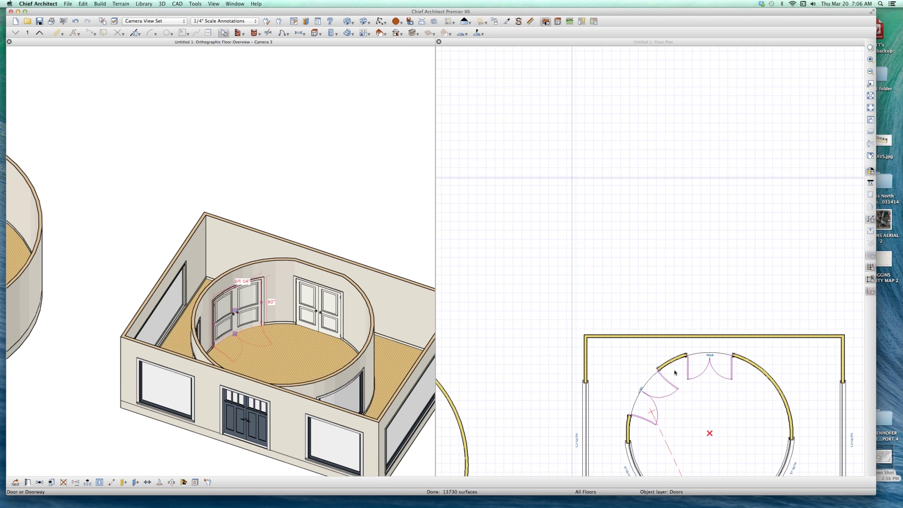
pyautogui.scroll(-2, 676, 373)
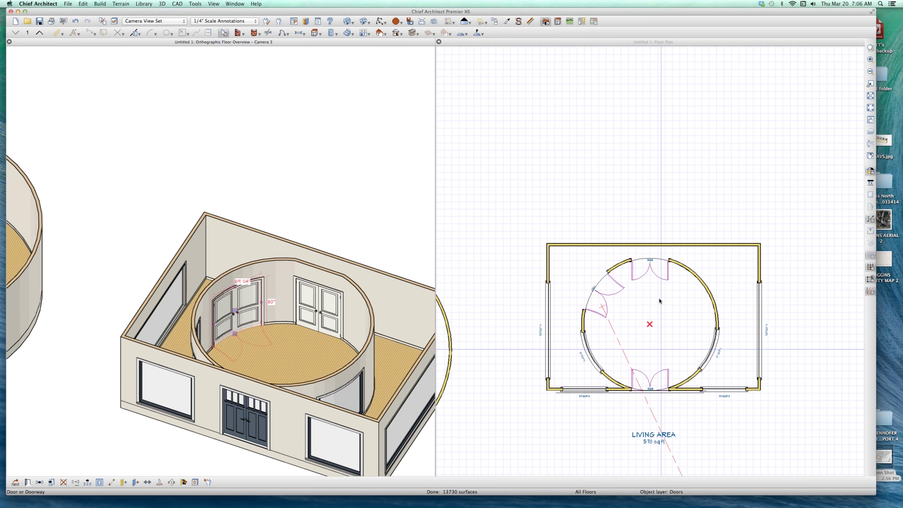
# Step: Delete the top double door and draw a horizontal CAD line from the circle centre
pyautogui.click(642, 257)
pyautogui.press('Delete')
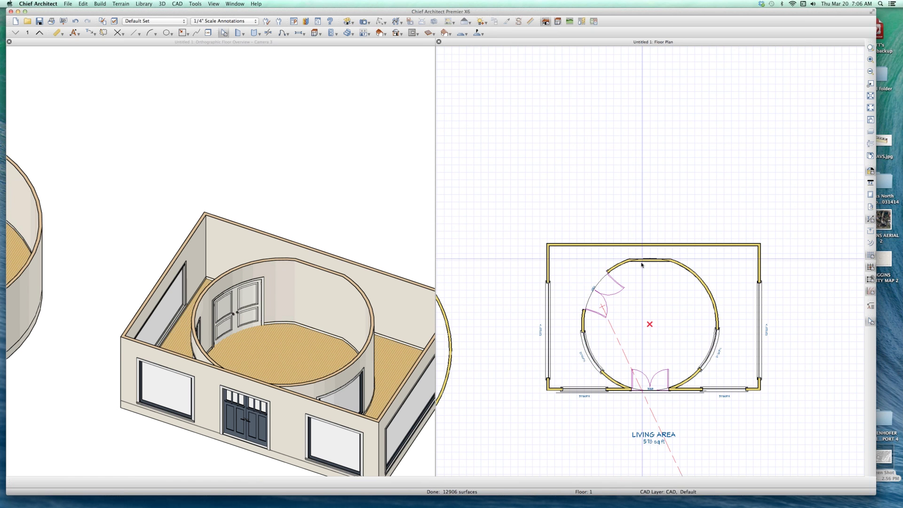
pyautogui.scroll(1, 642, 263)
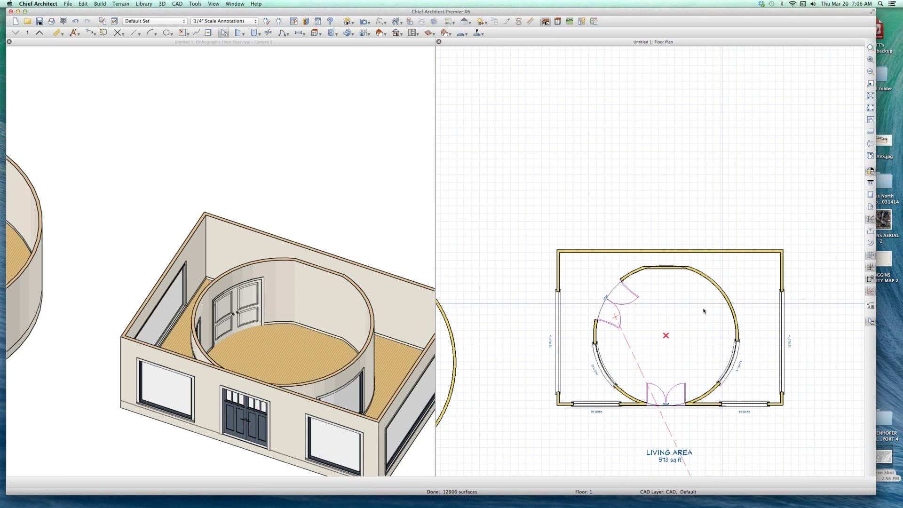
pyautogui.click(665, 336)
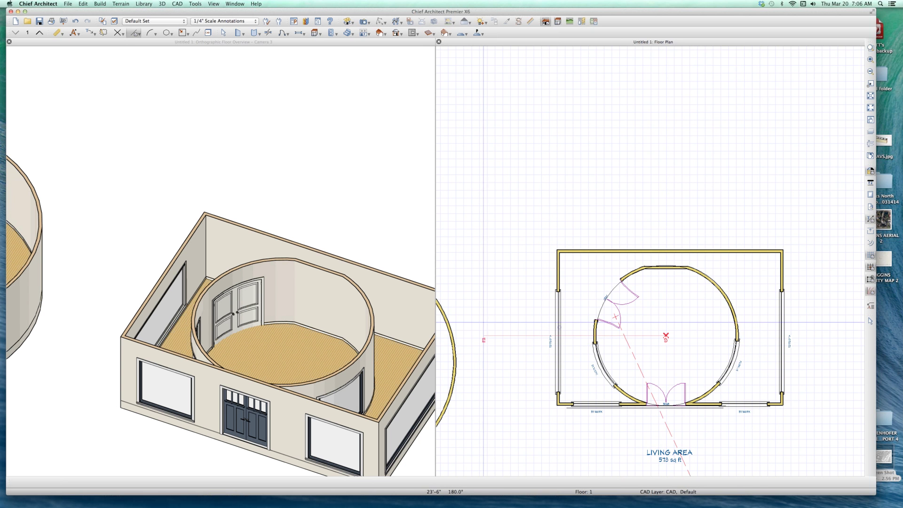
pyautogui.scroll(2, 651, 421)
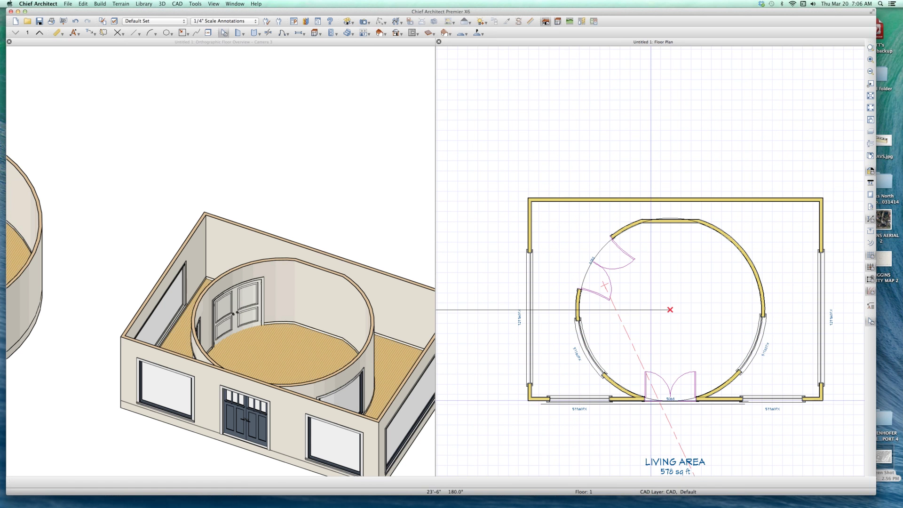
# Step: Reflect the two bottom-wall guide lines up to the top wall, then select the circle guide
pyautogui.click(634, 403)
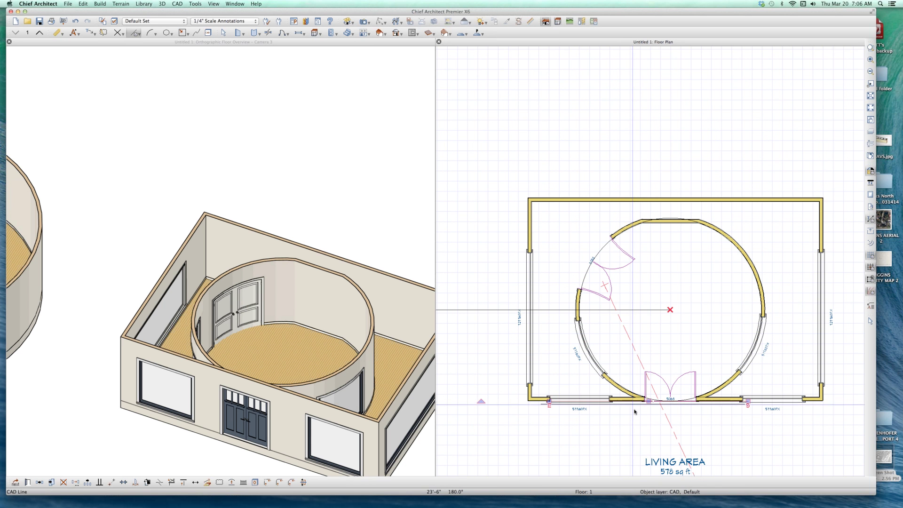
pyautogui.keyDown('shift'); pyautogui.click(630, 405); pyautogui.keyUp('shift')
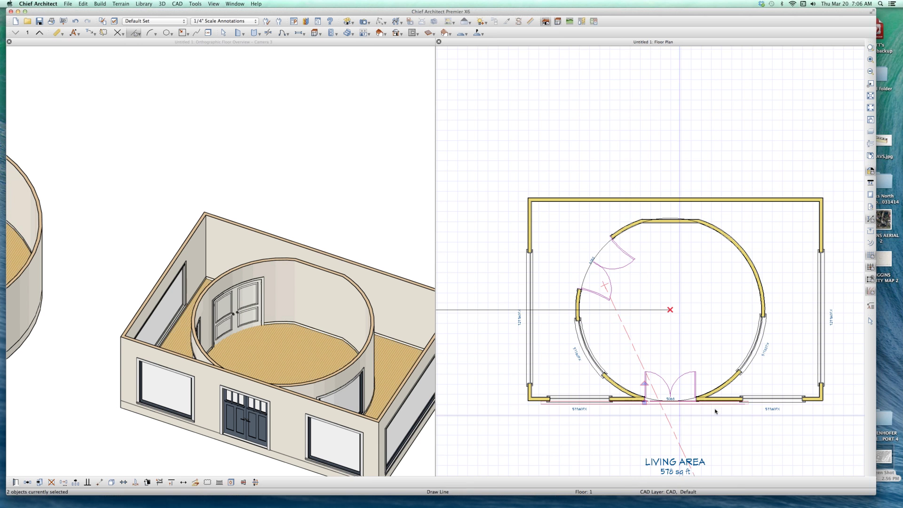
pyautogui.scroll(-1, 713, 410)
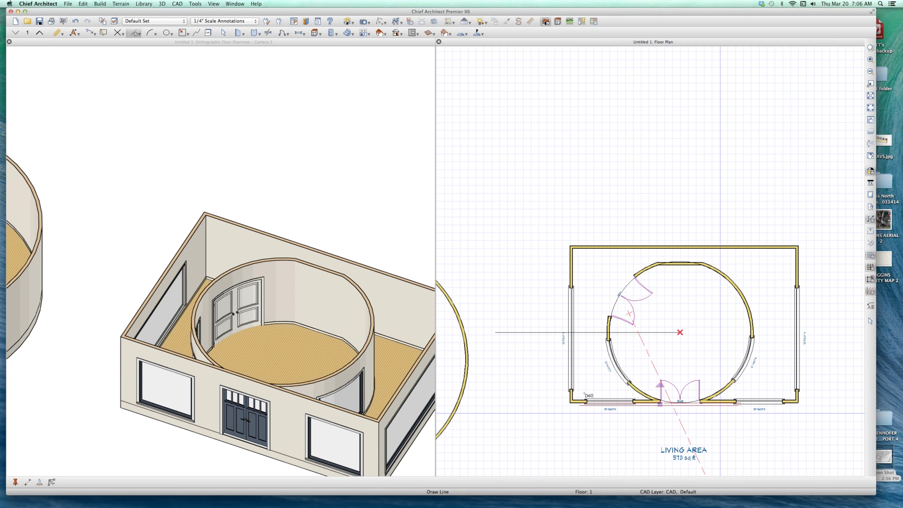
pyautogui.click(707, 429)
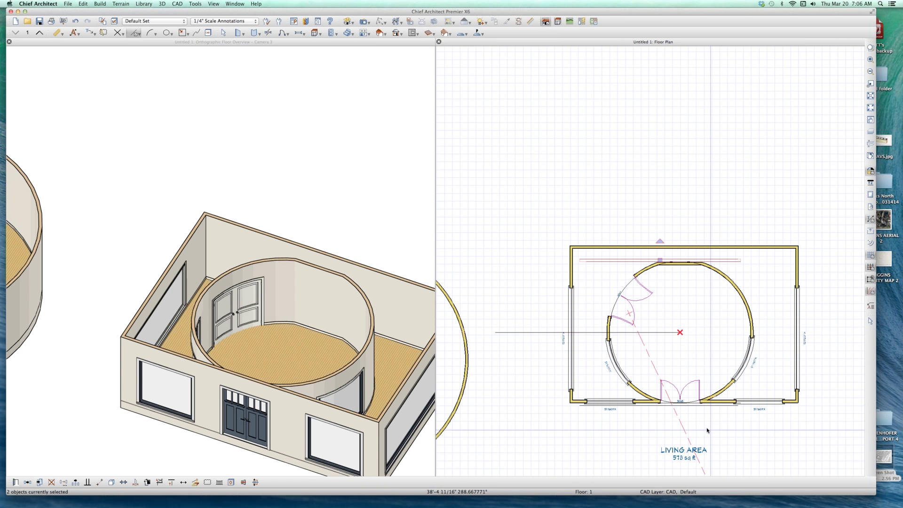
pyautogui.scroll(1, 636, 314)
pyautogui.scroll(1, 637, 302)
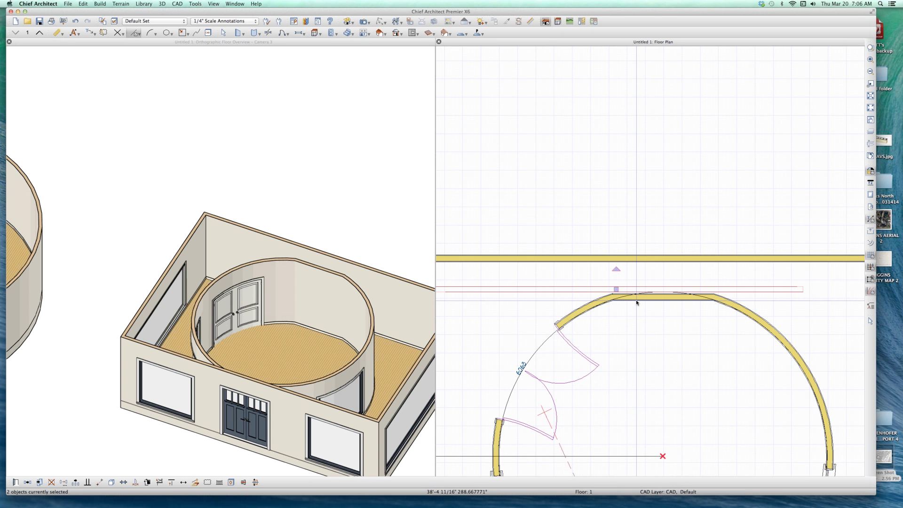
pyautogui.click(684, 296)
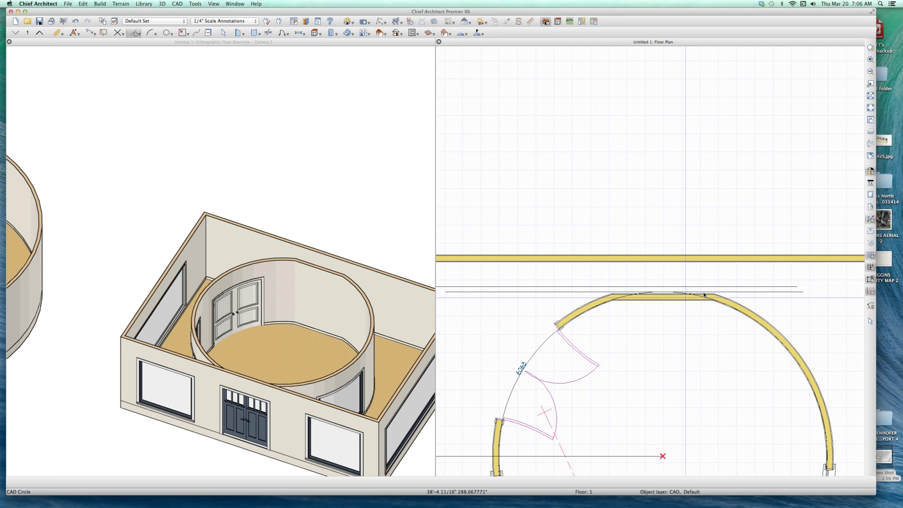
pyautogui.click(704, 294)
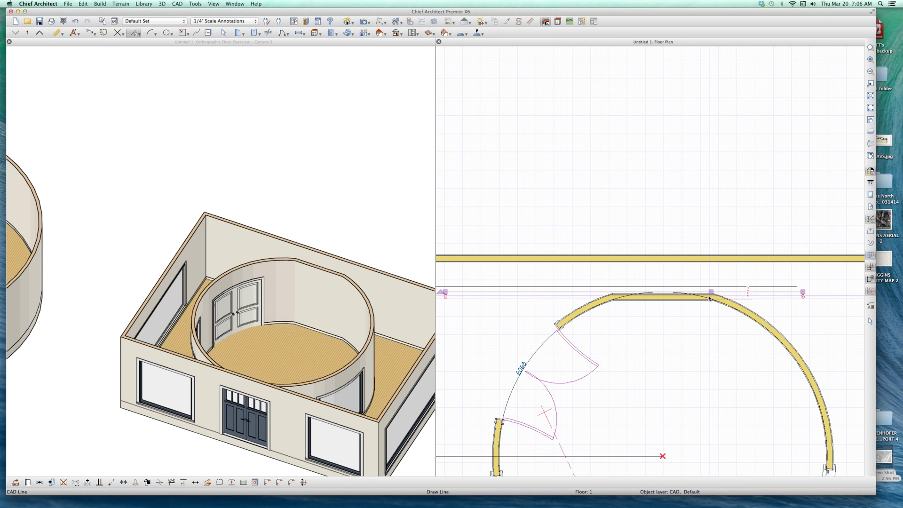
pyautogui.press('Tab')
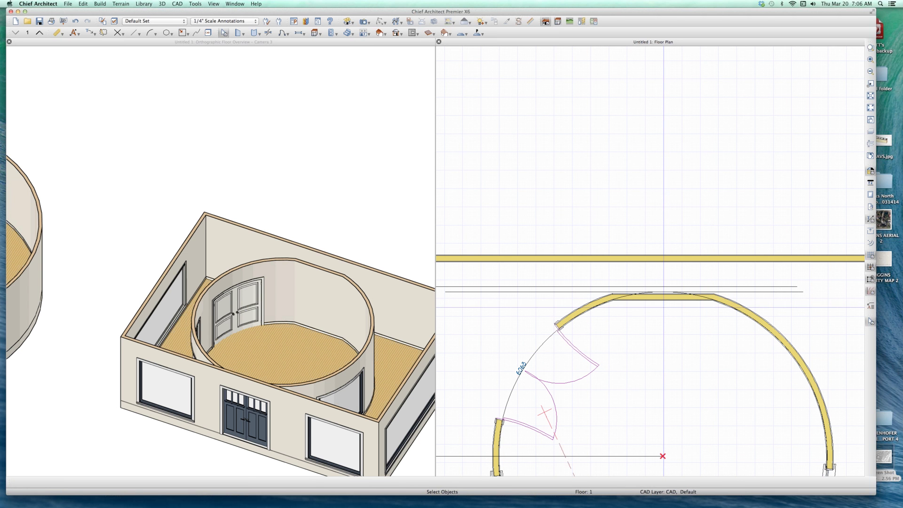
# Step: Lengthen both ends of the short straight wall at the arc top
pyautogui.click(663, 296)
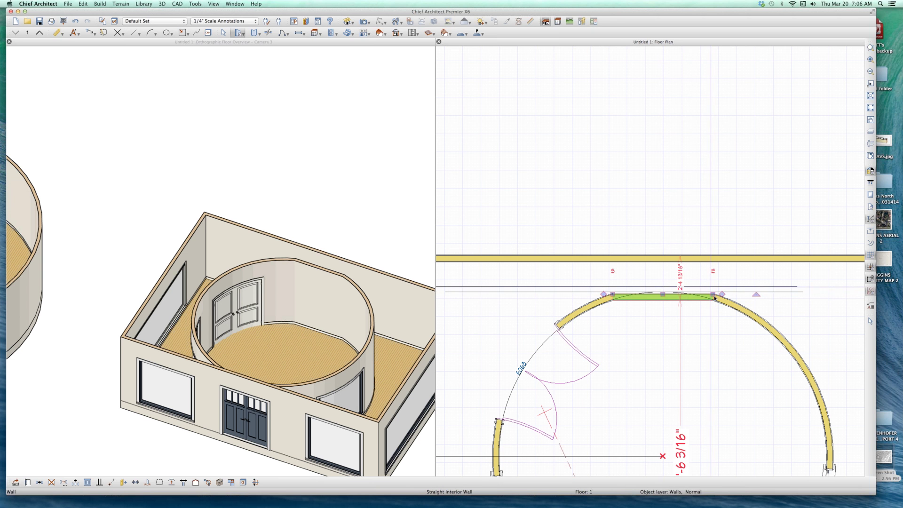
pyautogui.moveTo(715, 297); pyautogui.dragTo(795, 295)
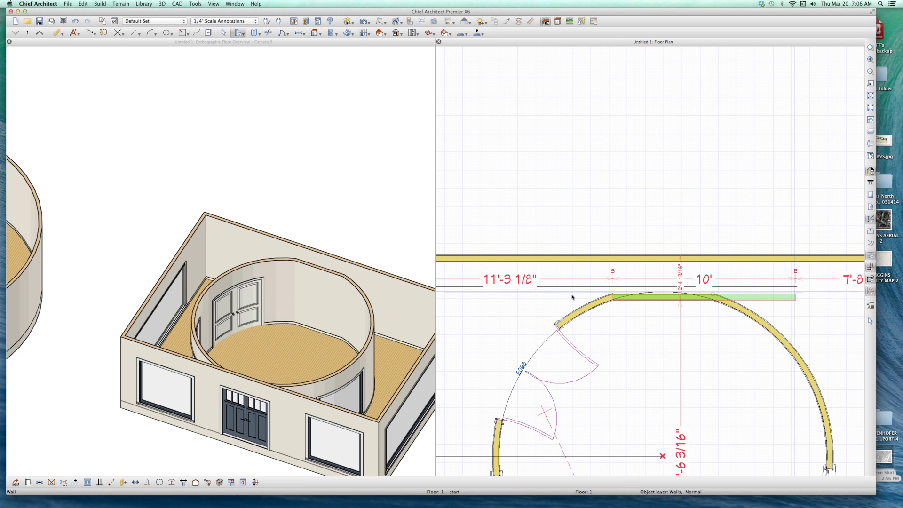
pyautogui.moveTo(612, 296)
pyautogui.mouseDown()
pyautogui.moveTo(490, 300)
pyautogui.moveTo(540, 299)
pyautogui.mouseUp()
pyautogui.scroll(2, 651, 300)
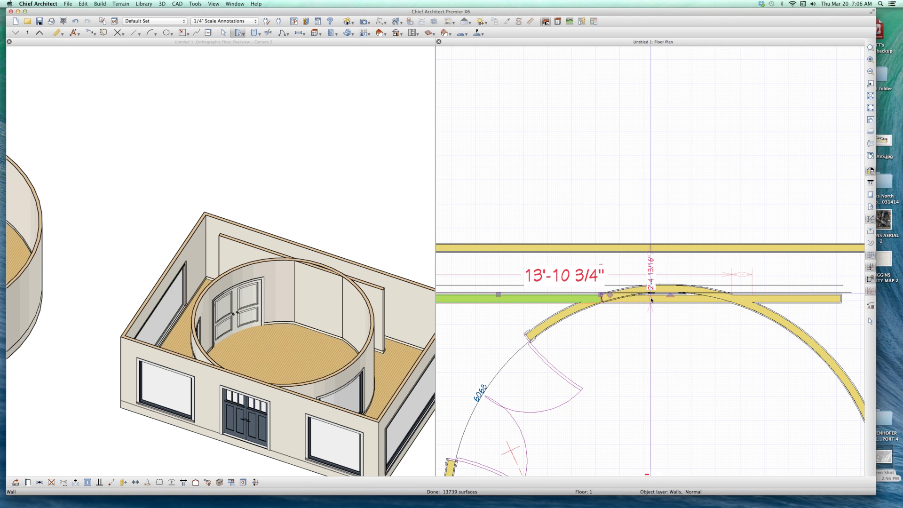
# Step: Trim the left and right curved wall ends back to the straight wall
pyautogui.click(651, 299)
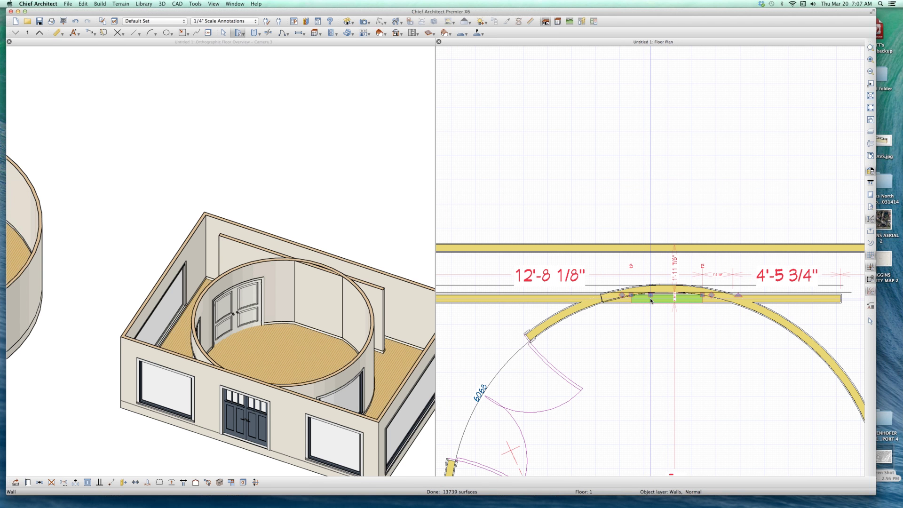
pyautogui.click(557, 320)
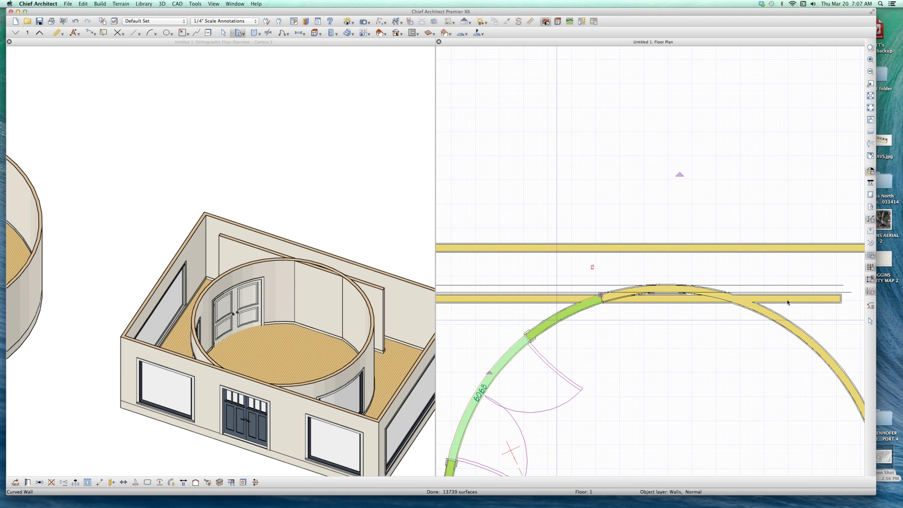
pyautogui.click(788, 323)
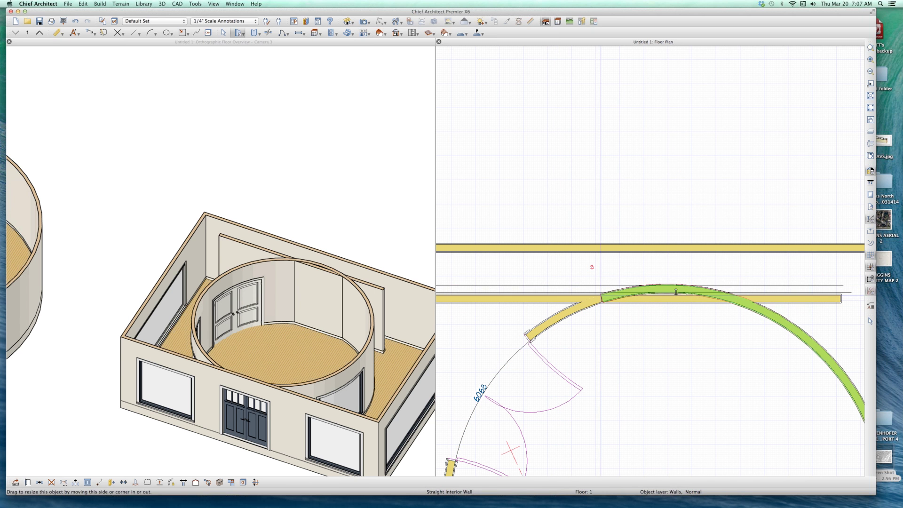
pyautogui.moveTo(604, 301)
pyautogui.mouseDown()
pyautogui.moveTo(666, 289)
pyautogui.moveTo(742, 303)
pyautogui.mouseUp()
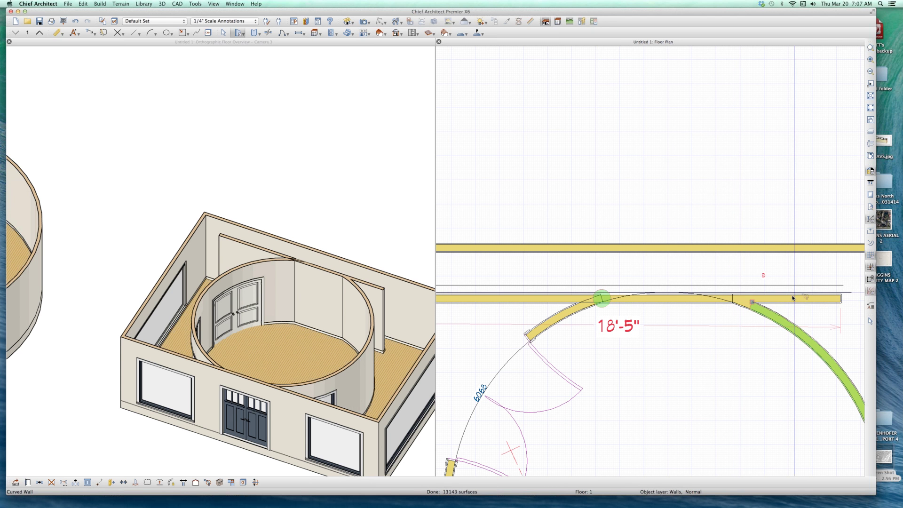
# Step: Extend the straight wall left so it spans 18'-5" across the round room
pyautogui.click(748, 298)
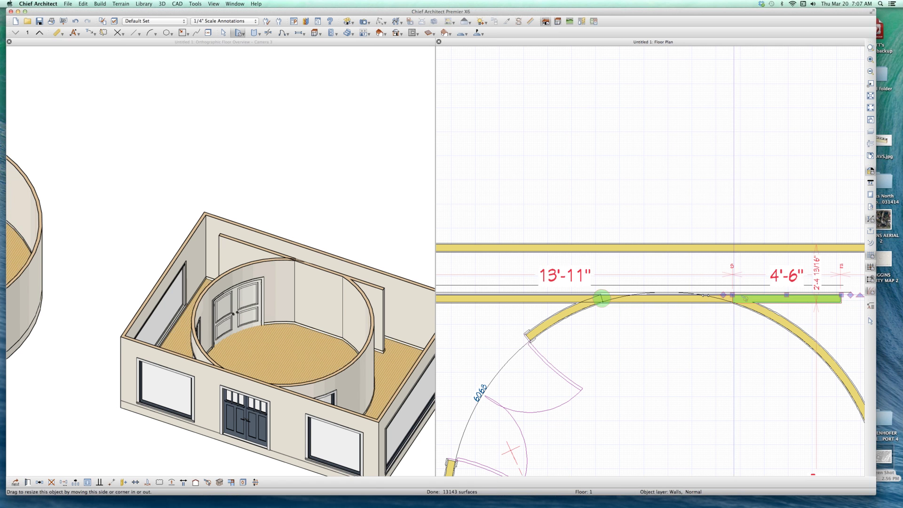
pyautogui.moveTo(734, 298); pyautogui.dragTo(506, 298)
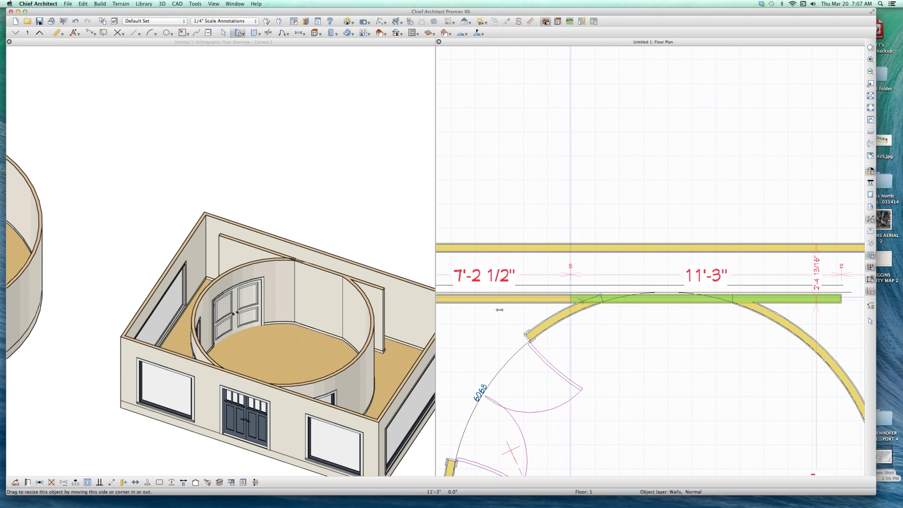
pyautogui.click(621, 384)
pyautogui.scroll(2, 639, 359)
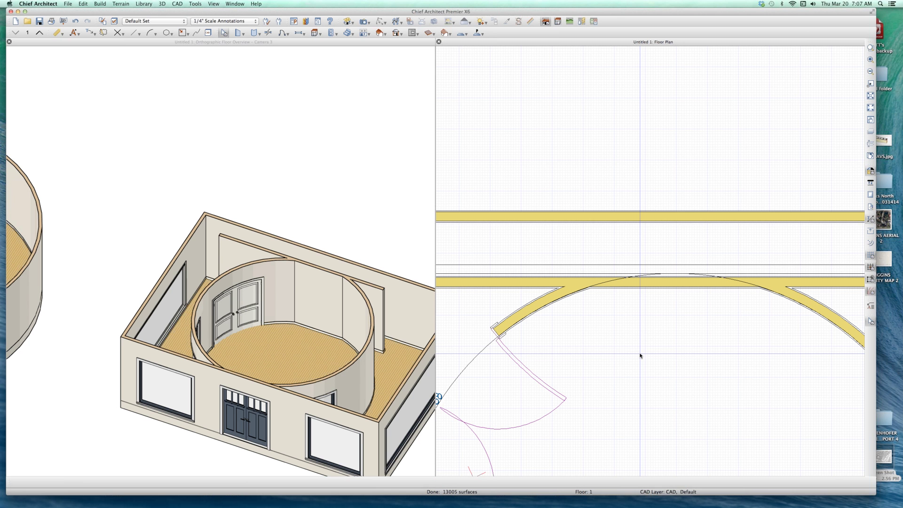
pyautogui.click(675, 279)
pyautogui.moveTo(675, 272); pyautogui.dragTo(675, 259)
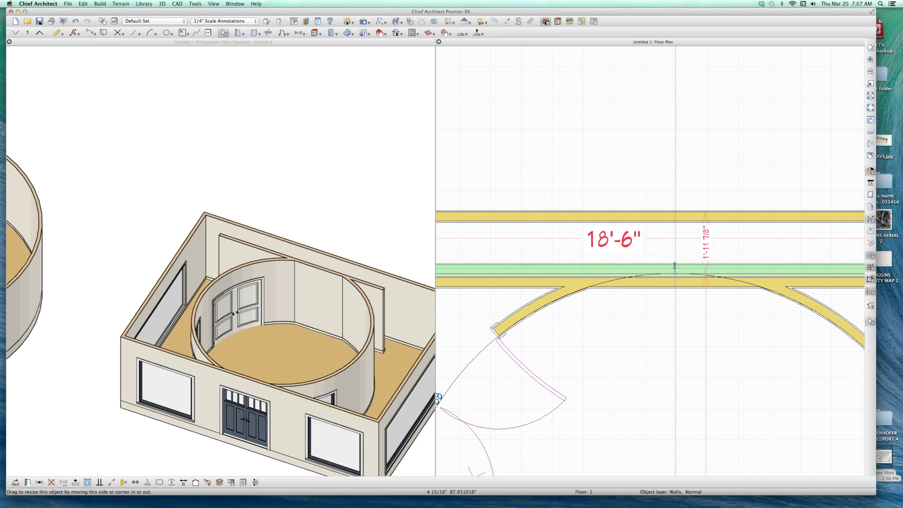
pyautogui.click(651, 354)
pyautogui.scroll(-2, 651, 354)
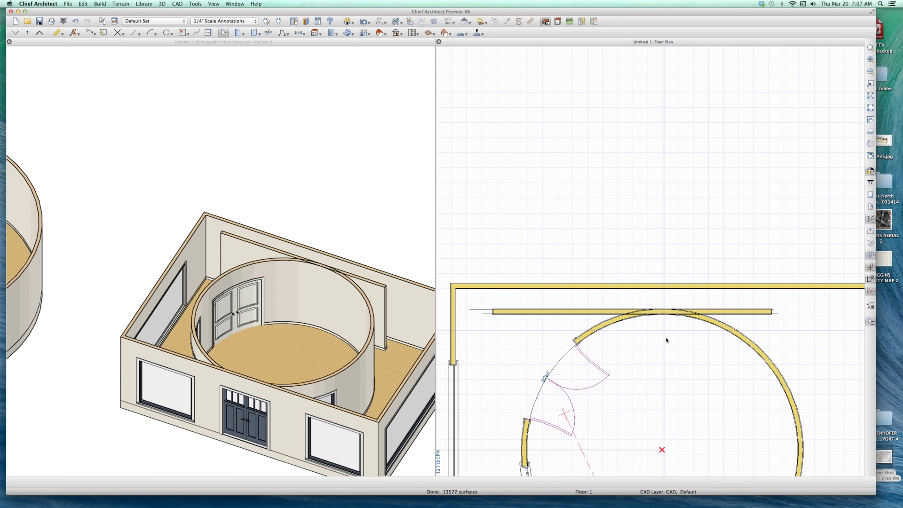
pyautogui.click(665, 338)
pyautogui.click(827, 346)
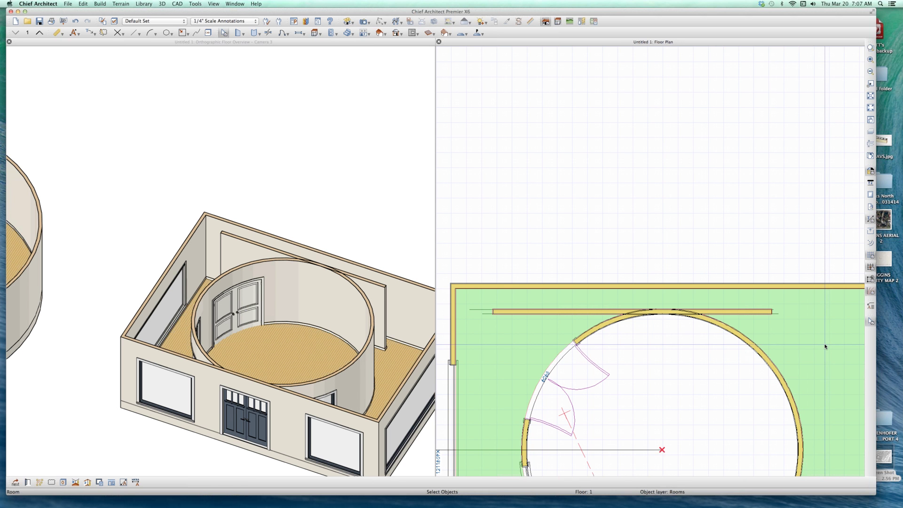
pyautogui.scroll(1, 812, 346)
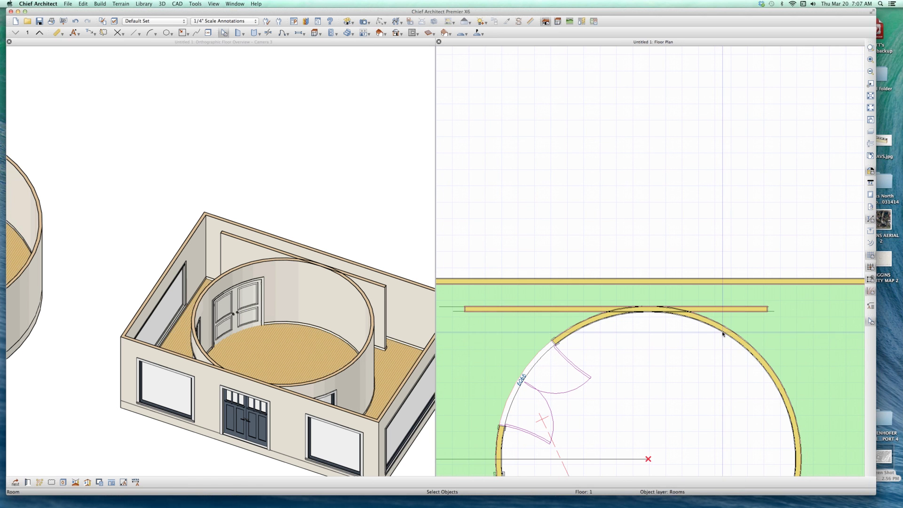
pyautogui.click(724, 333)
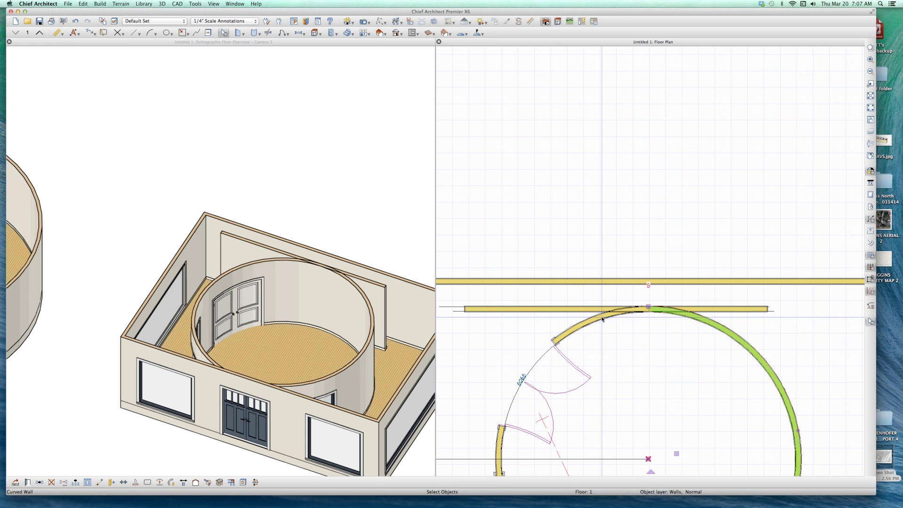
pyautogui.click(614, 328)
pyautogui.click(629, 357)
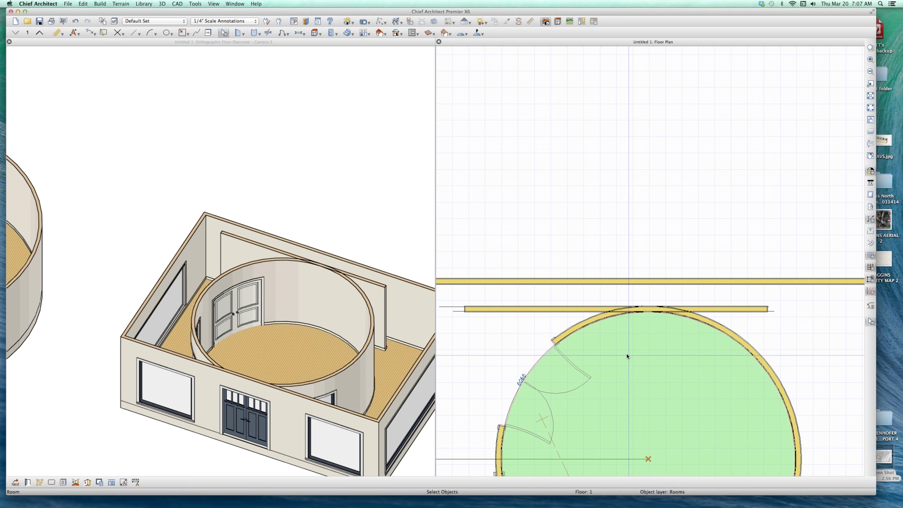
pyautogui.click(615, 303)
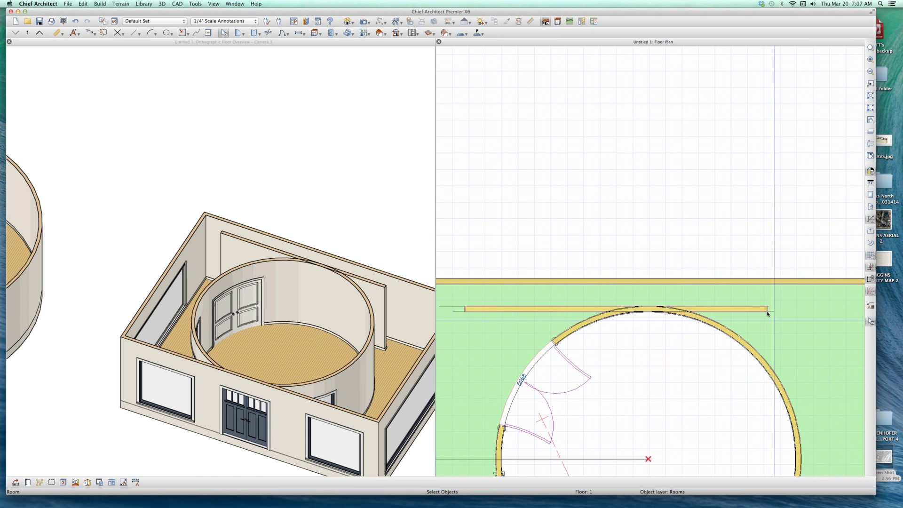
pyautogui.click(765, 309)
# Step: Draw short walls from the inner wall's right and left ends up to the upper wall
pyautogui.moveTo(773, 289); pyautogui.dragTo(769, 282)
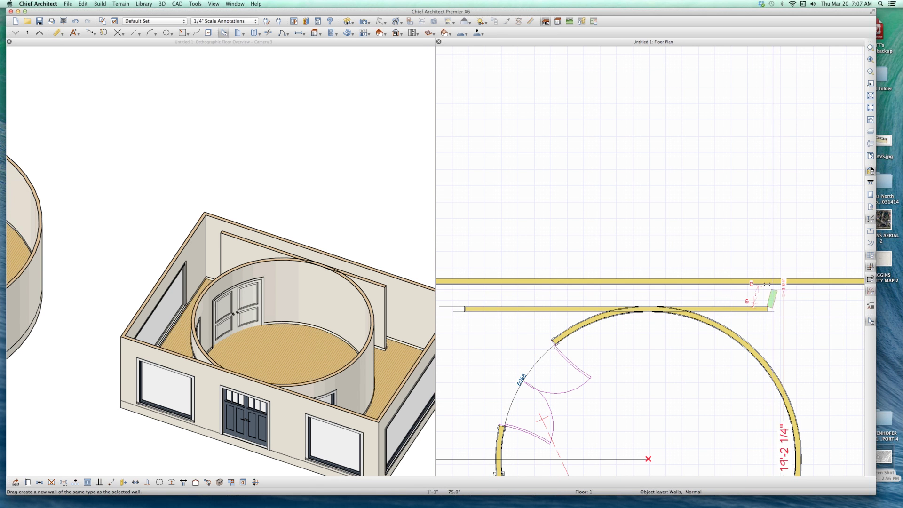
pyautogui.click(499, 308)
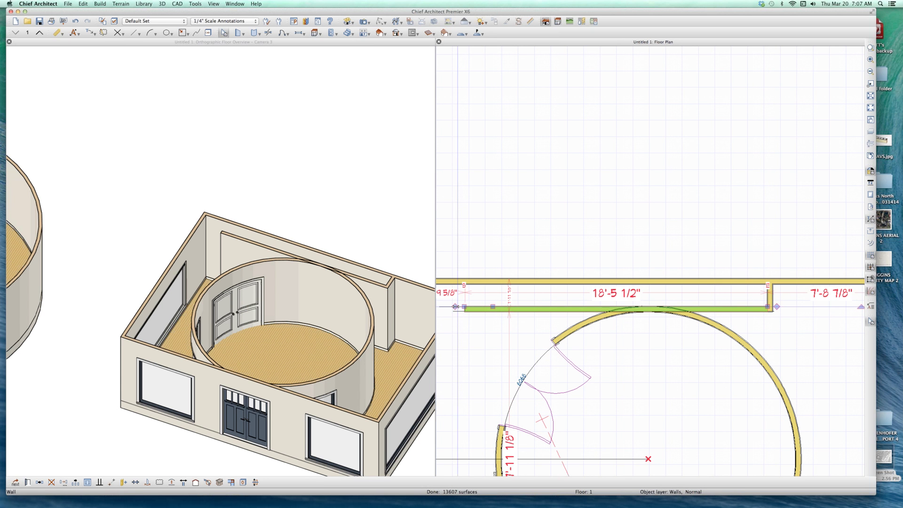
pyautogui.moveTo(463, 307); pyautogui.dragTo(462, 283)
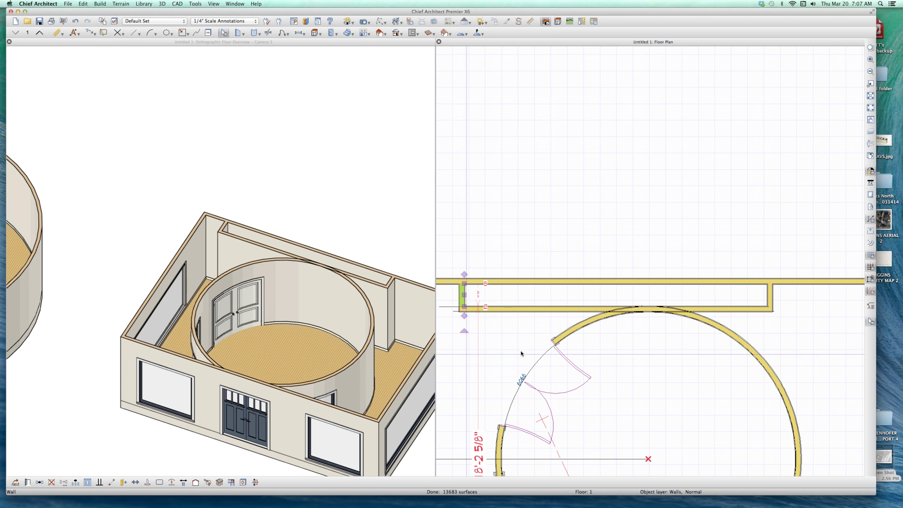
pyautogui.click(546, 281)
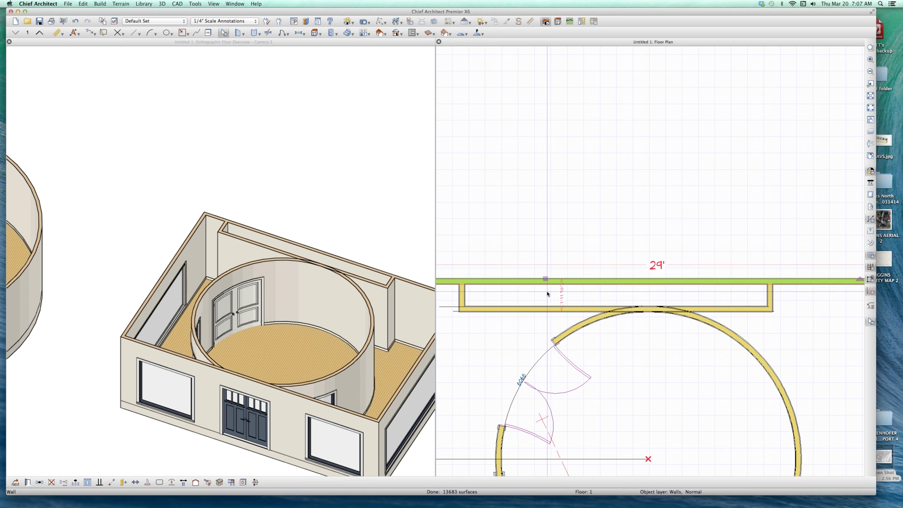
pyautogui.click(784, 337)
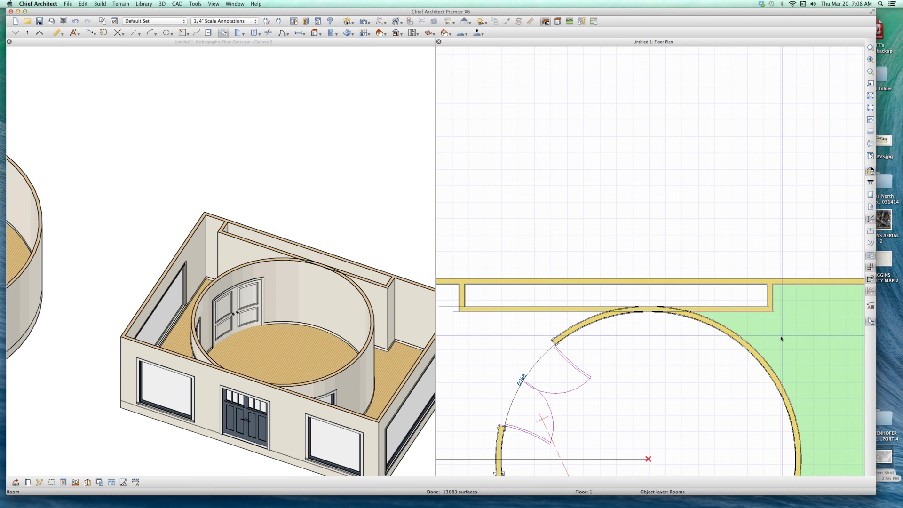
pyautogui.scroll(2, 649, 294)
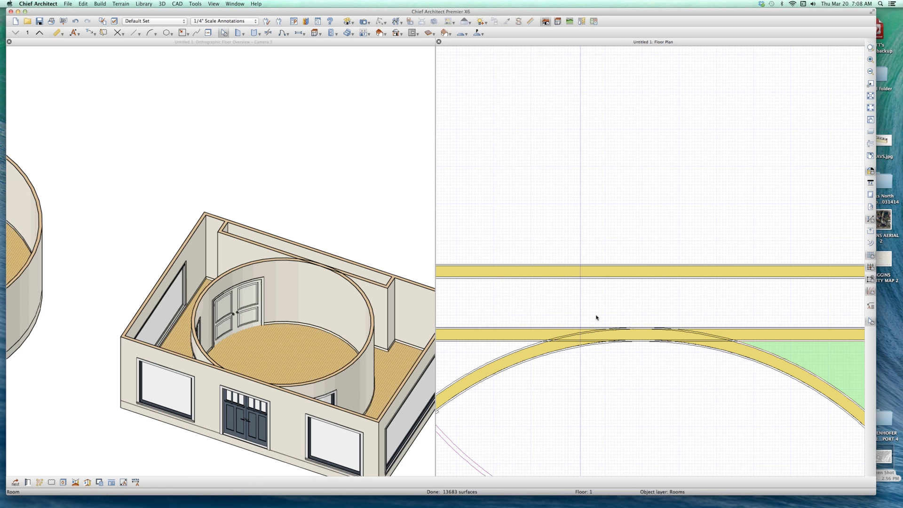
pyautogui.scroll(-2, 598, 319)
pyautogui.click(557, 339)
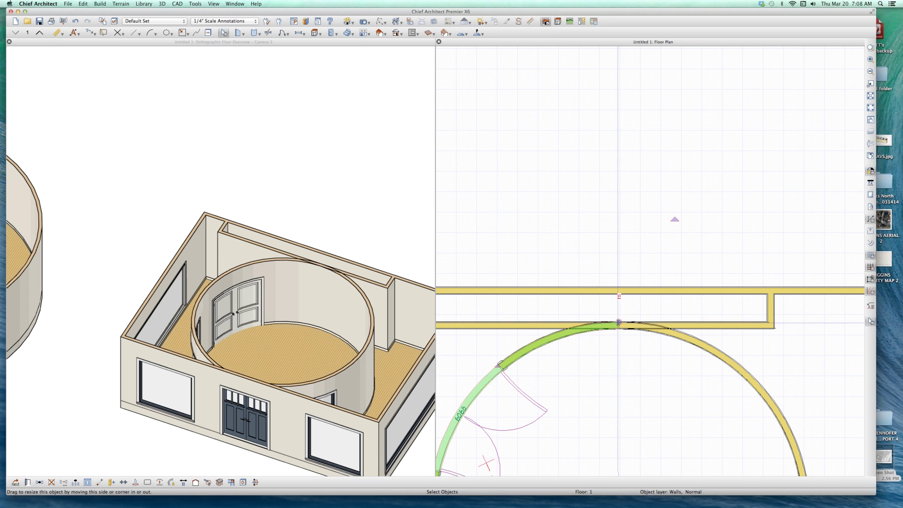
pyautogui.moveTo(625, 322); pyautogui.dragTo(590, 321)
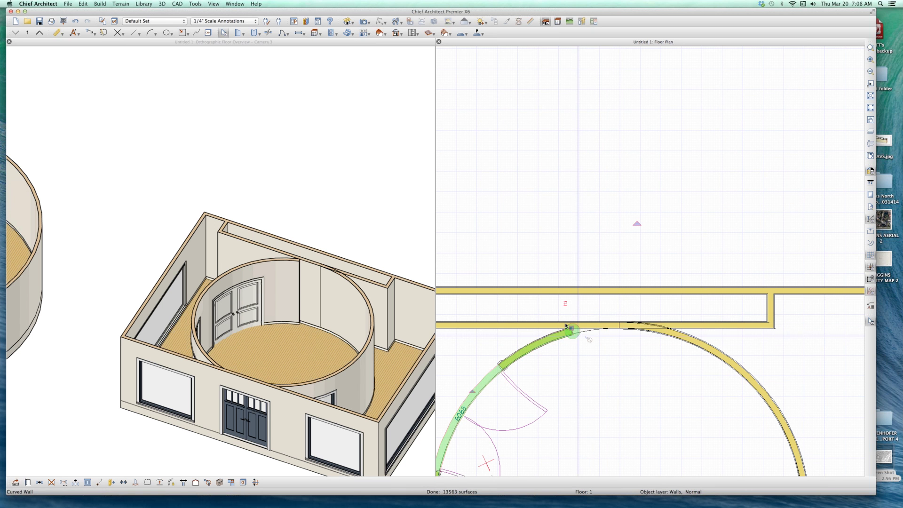
pyautogui.scroll(2, 570, 326)
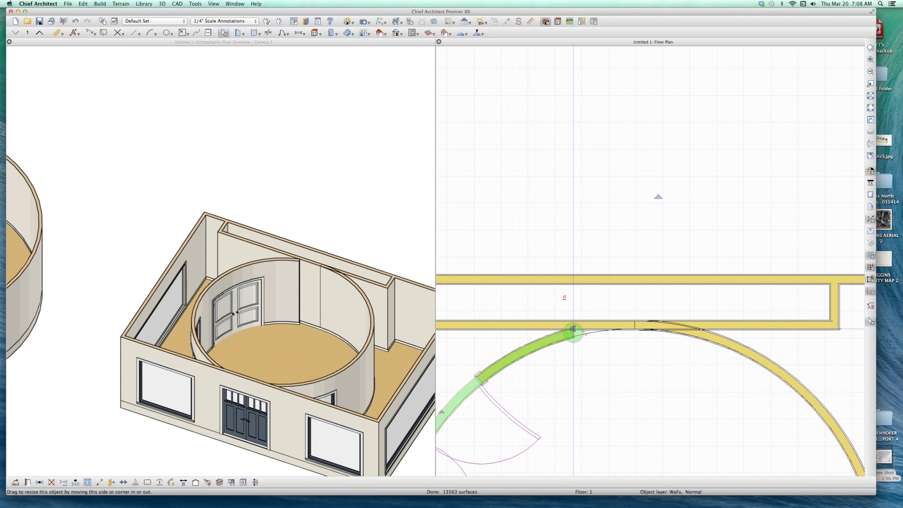
pyautogui.moveTo(572, 329); pyautogui.dragTo(635, 324)
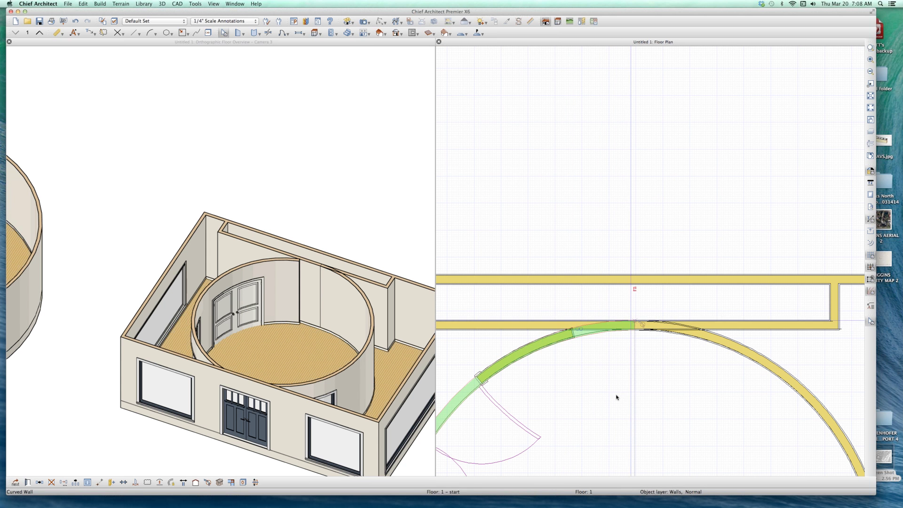
pyautogui.click(722, 340)
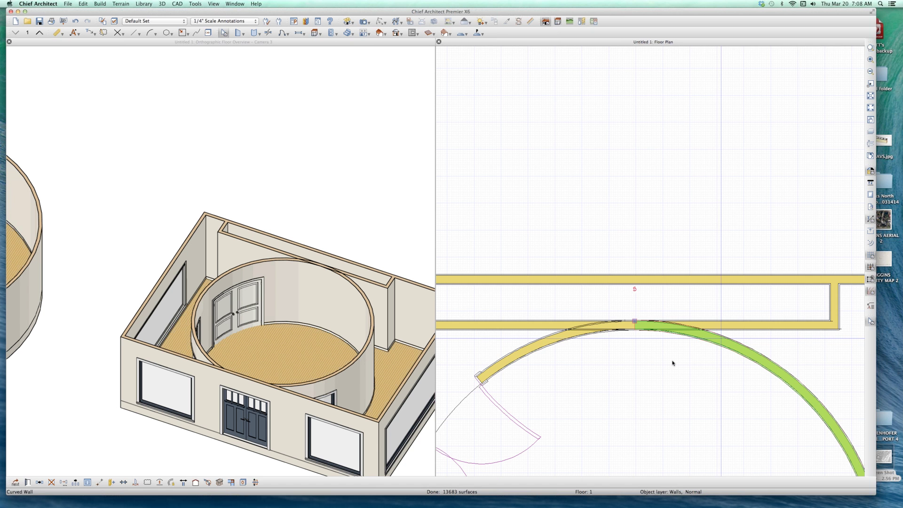
pyautogui.scroll(-1, 669, 362)
pyautogui.click(562, 357)
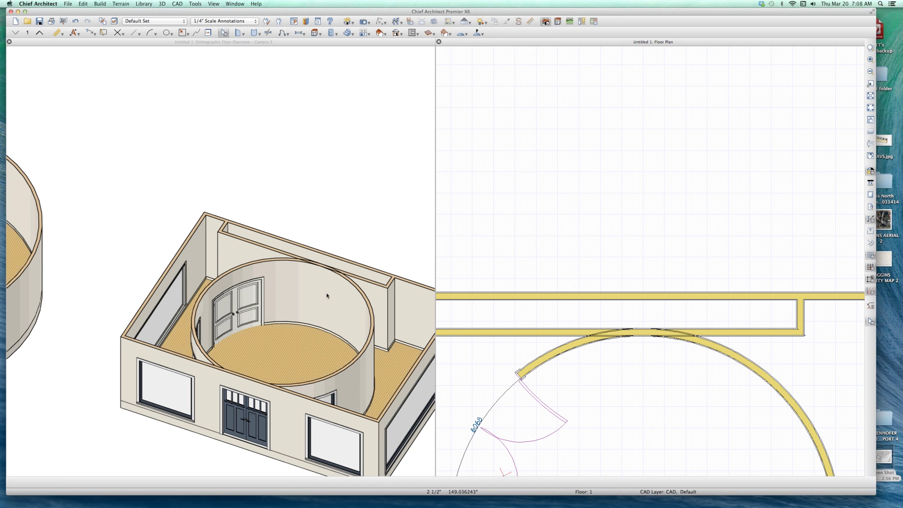
pyautogui.click(344, 301)
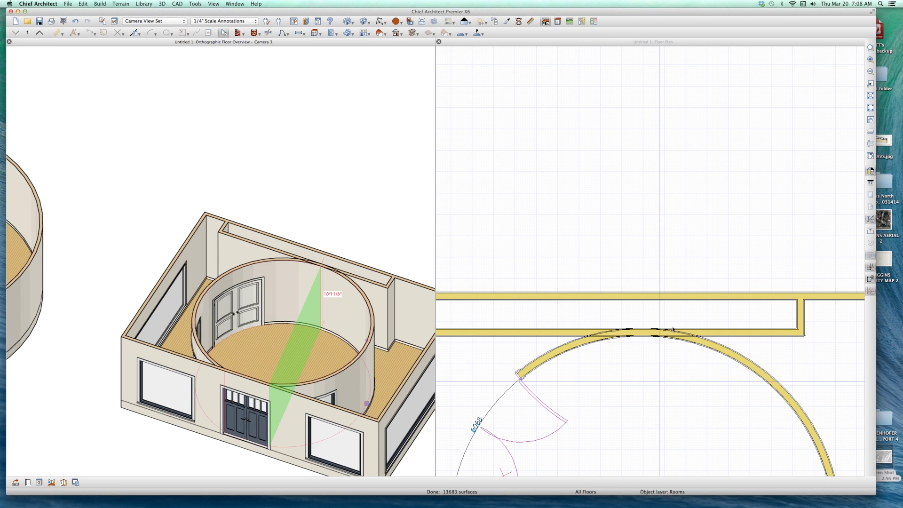
pyautogui.click(689, 321)
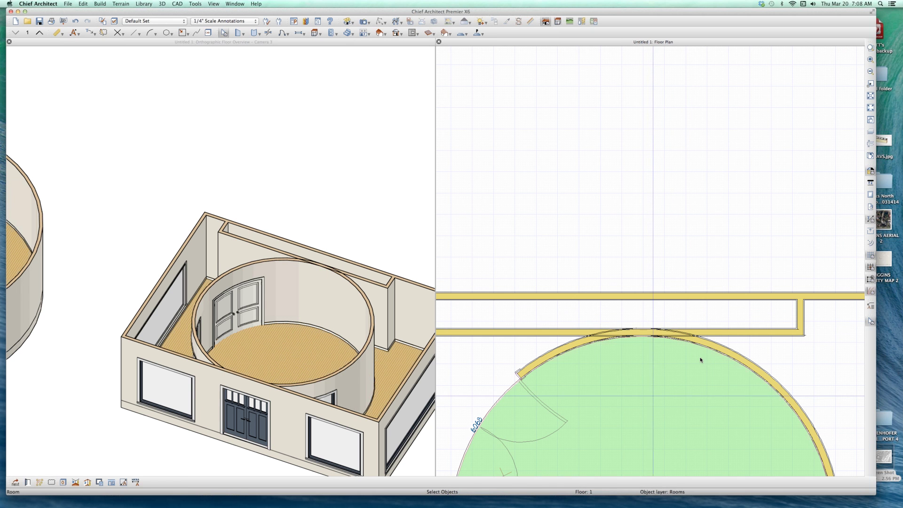
pyautogui.click(722, 335)
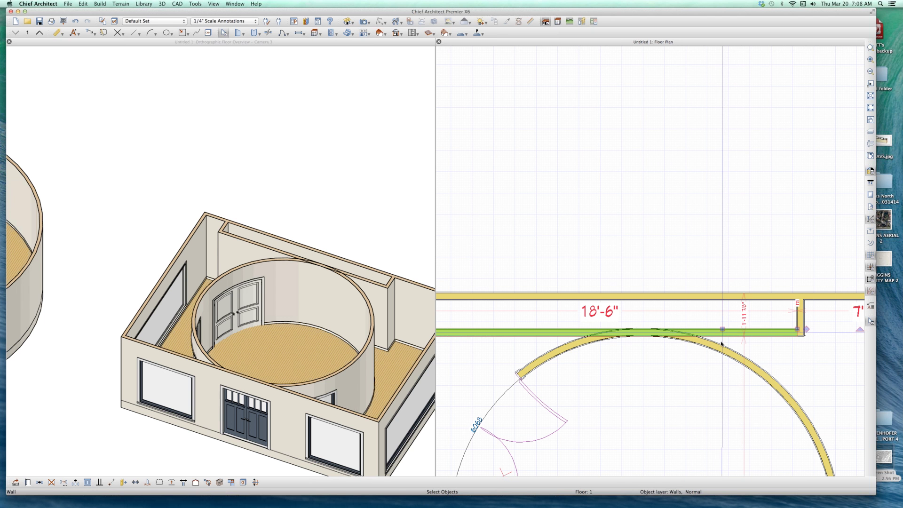
pyautogui.click(682, 339)
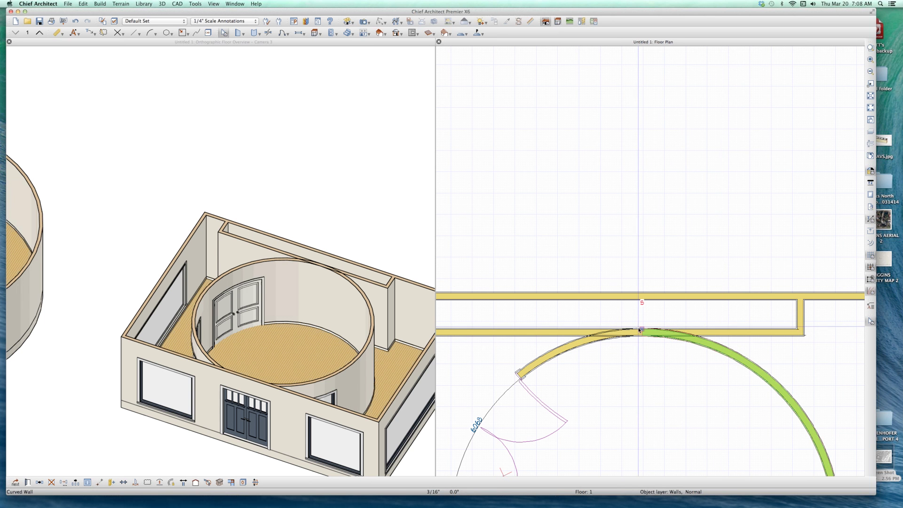
pyautogui.moveTo(640, 329); pyautogui.dragTo(744, 332)
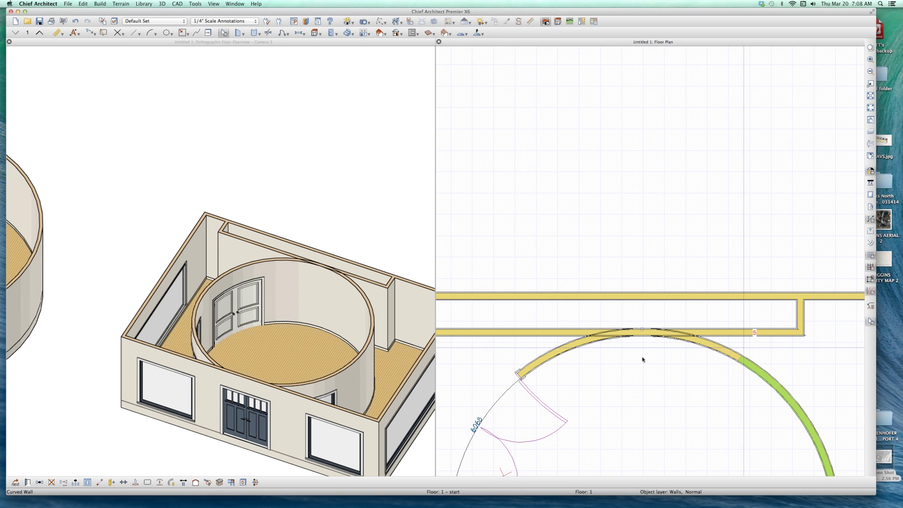
pyautogui.moveTo(585, 353)
pyautogui.mouseDown()
pyautogui.moveTo(641, 313)
pyautogui.moveTo(766, 372)
pyautogui.mouseUp()
pyautogui.click(642, 329)
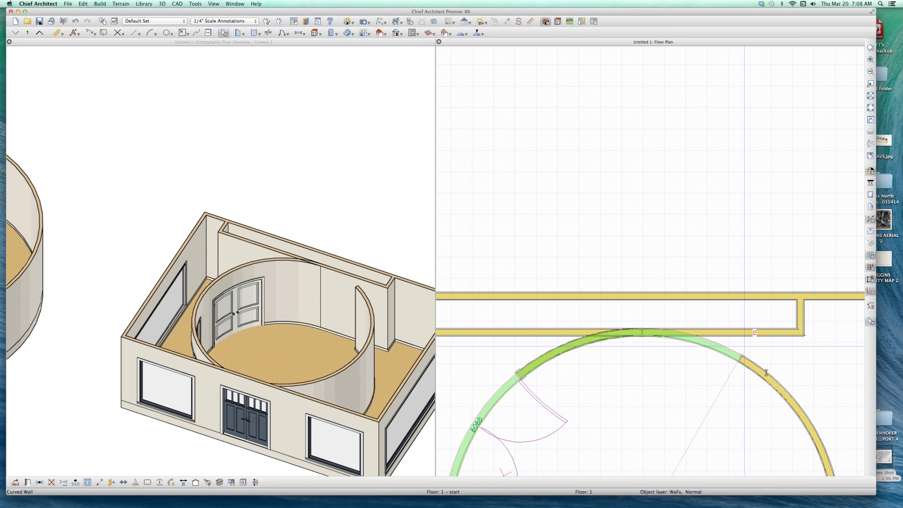
pyautogui.click(711, 383)
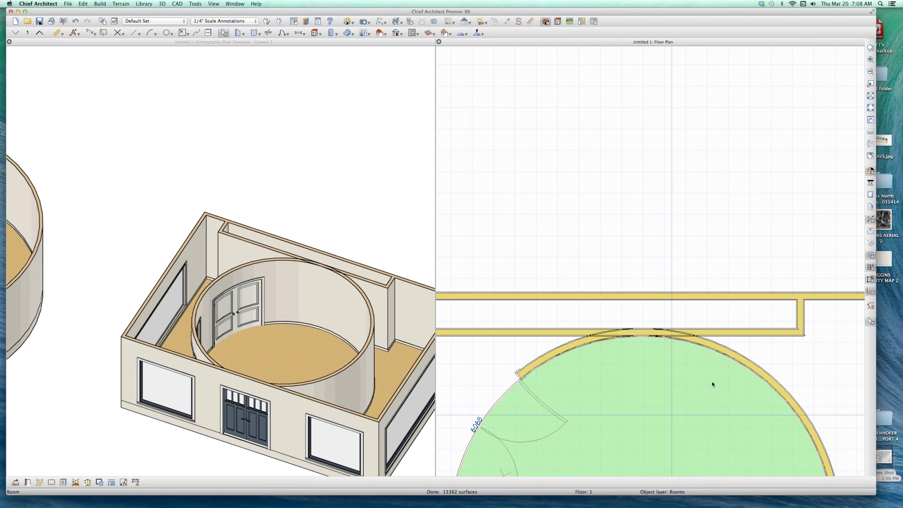
pyautogui.click(740, 363)
pyautogui.click(576, 347)
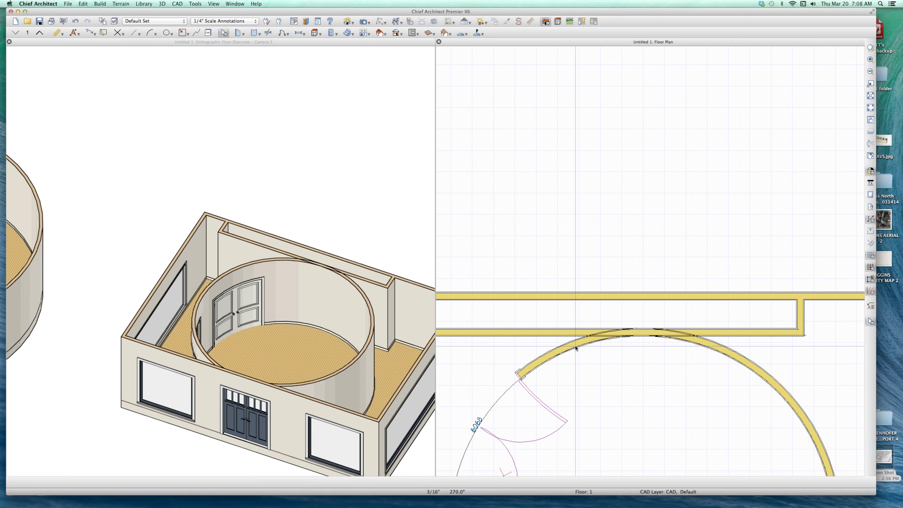
pyautogui.click(738, 358)
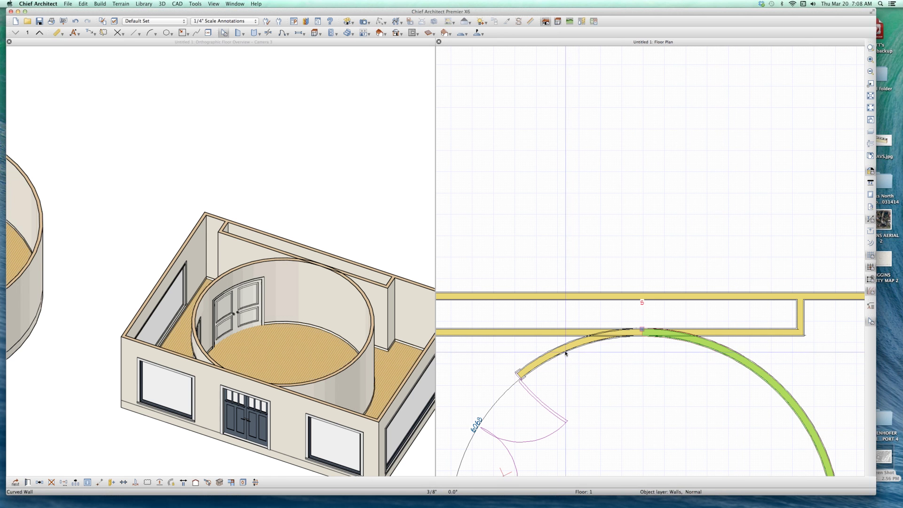
pyautogui.click(558, 351)
pyautogui.click(731, 359)
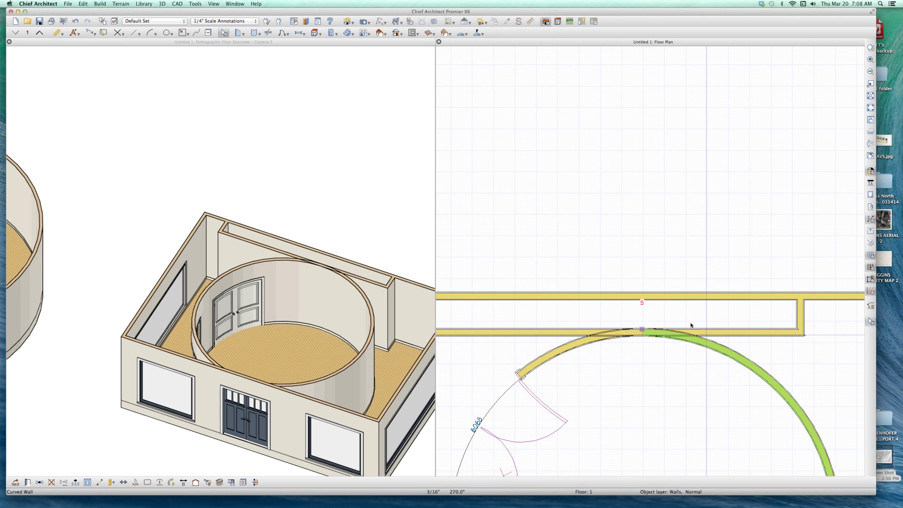
pyautogui.scroll(2, 756, 343)
pyautogui.click(759, 341)
pyautogui.scroll(-3, 758, 339)
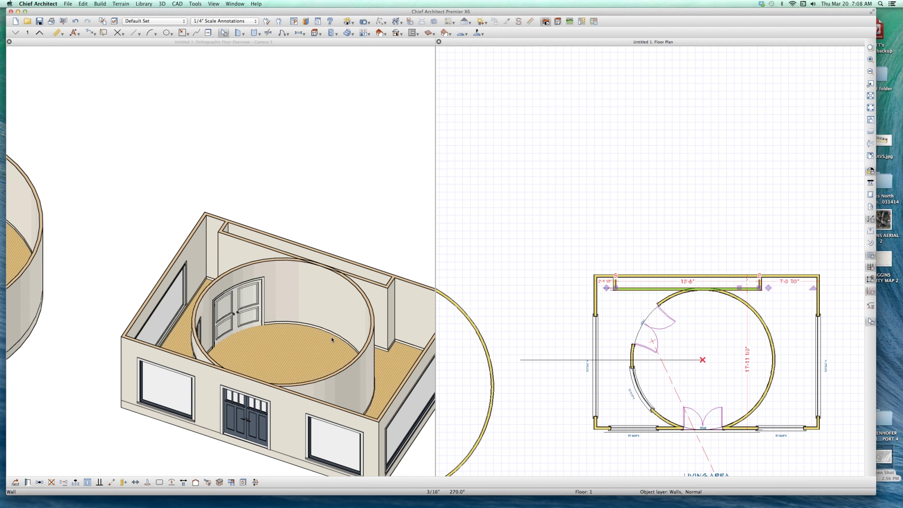
pyautogui.hotkey('ctrl', 'Up')
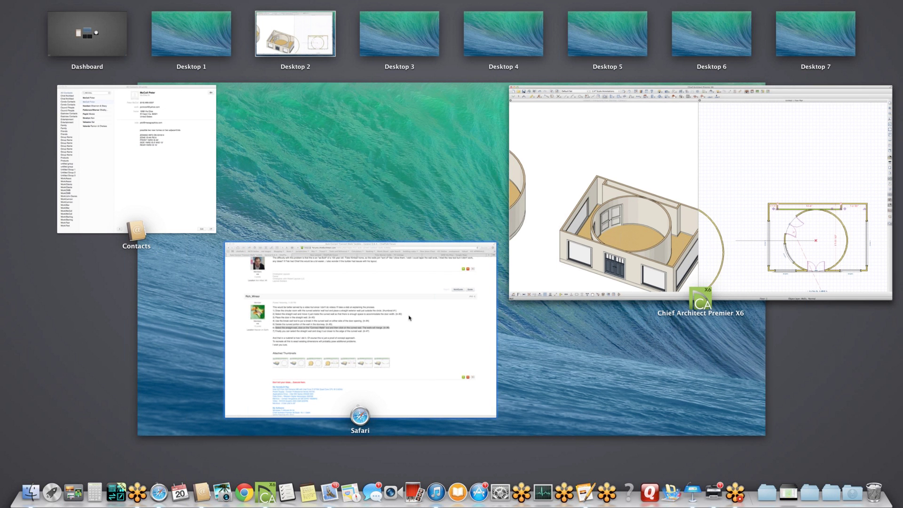
# Step: Read the Safari ChiefTalk thread on the Connect Walls bubble, then return to Chief Architect
pyautogui.click(410, 318)
pyautogui.scroll(2, 407, 208)
pyautogui.scroll(5, 426, 196)
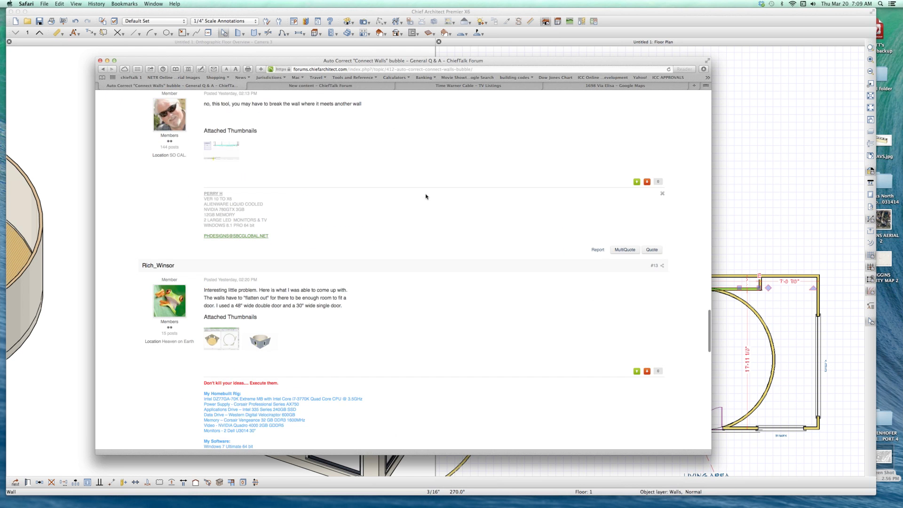
pyautogui.scroll(5, 426, 196)
pyautogui.scroll(5, 471, 210)
pyautogui.scroll(5, 471, 210)
pyautogui.scroll(5, 468, 204)
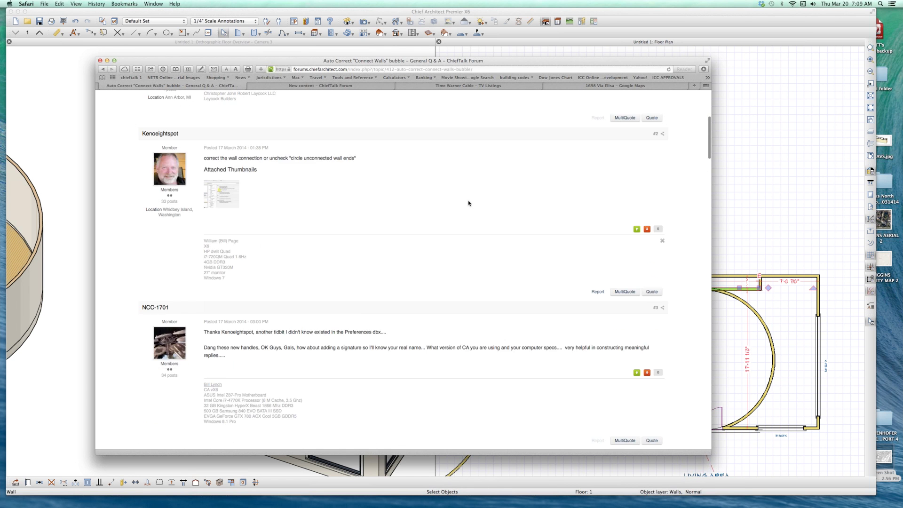
pyautogui.scroll(5, 469, 204)
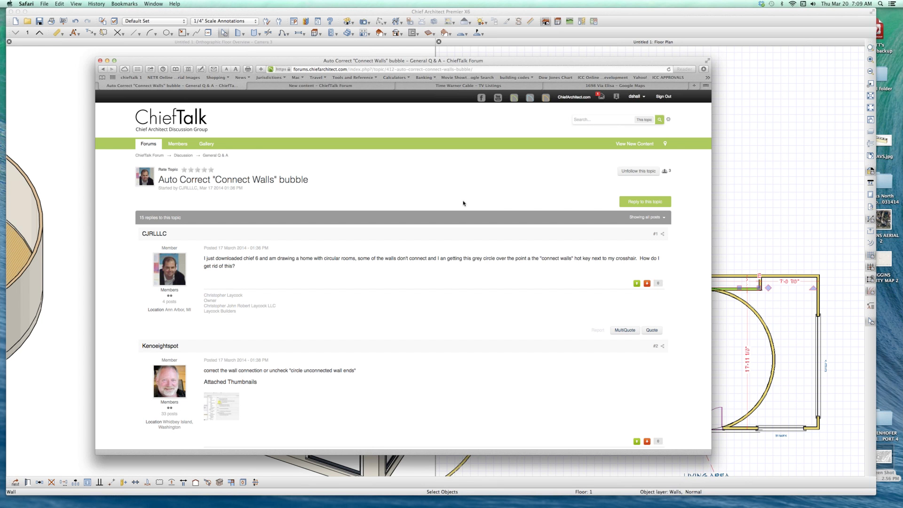
pyautogui.scroll(-10, 436, 190)
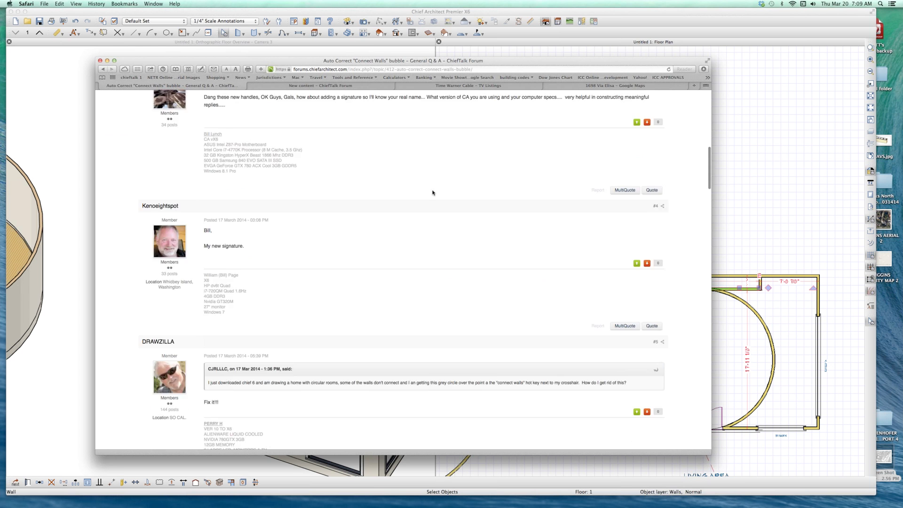
pyautogui.scroll(-10, 433, 189)
pyautogui.scroll(-10, 432, 188)
pyautogui.scroll(-10, 425, 186)
pyautogui.scroll(-5, 425, 185)
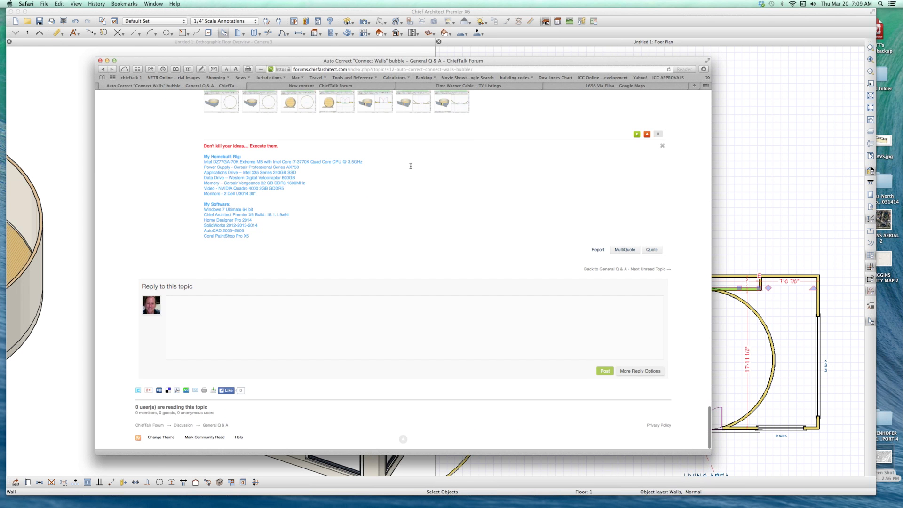
pyautogui.scroll(3, 414, 165)
pyautogui.scroll(5, 414, 163)
pyautogui.click(783, 162)
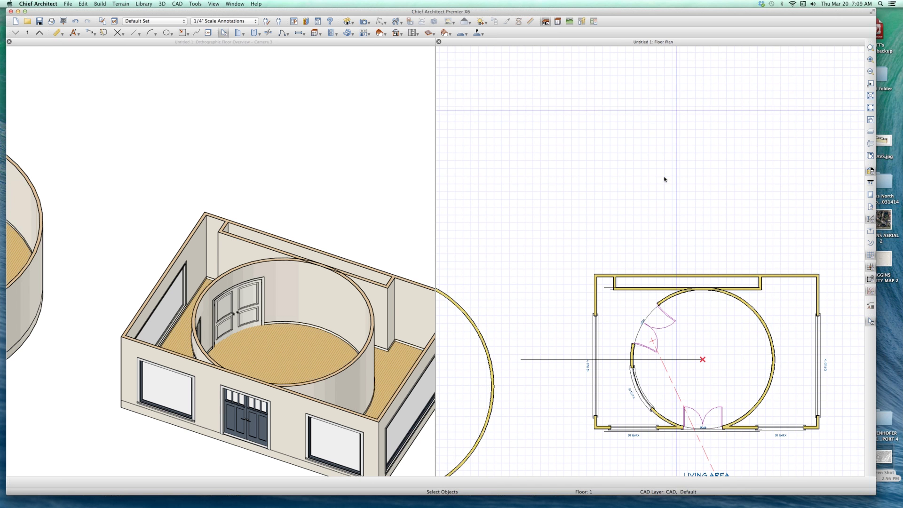
pyautogui.scroll(-2, 813, 369)
pyautogui.scroll(-4, 746, 294)
pyautogui.hscroll(4, 746, 293)
pyautogui.scroll(2, 746, 294)
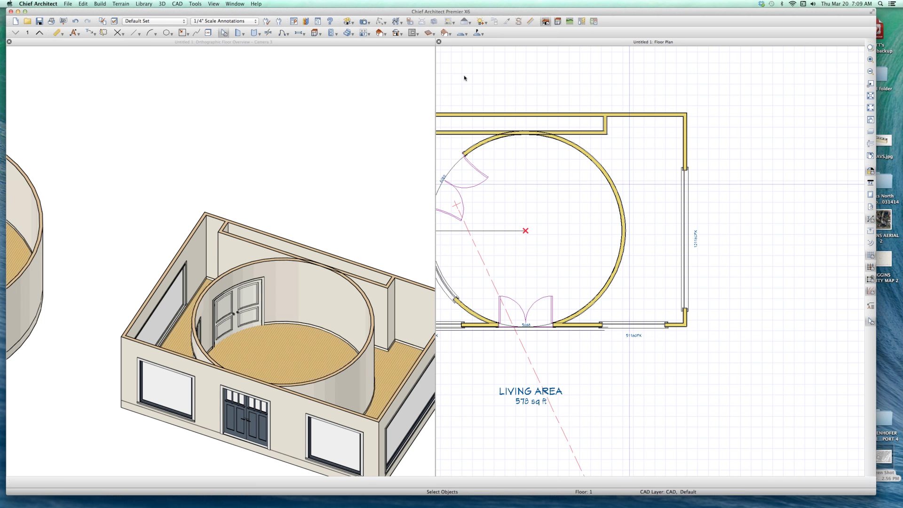
# Step: Draw a vertical straight interior wall through the right side of the circular room
pyautogui.press('w')
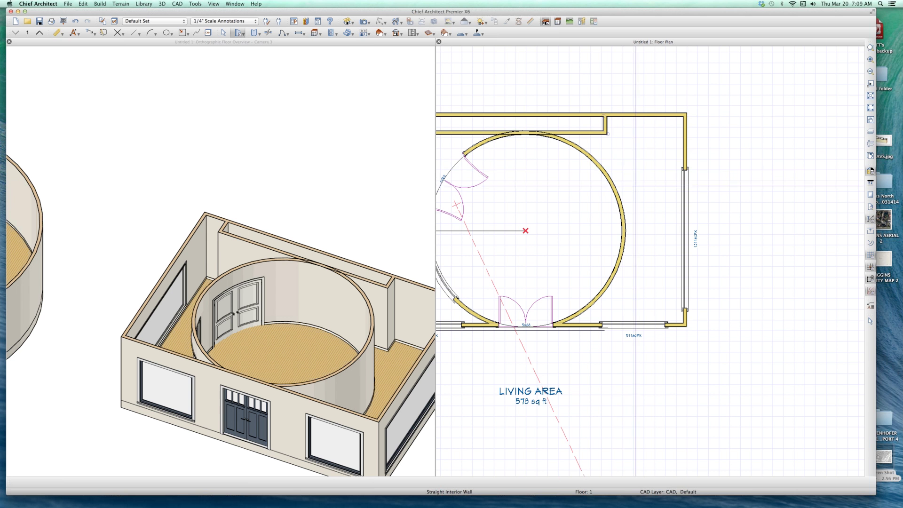
pyautogui.moveTo(601, 169); pyautogui.dragTo(605, 287)
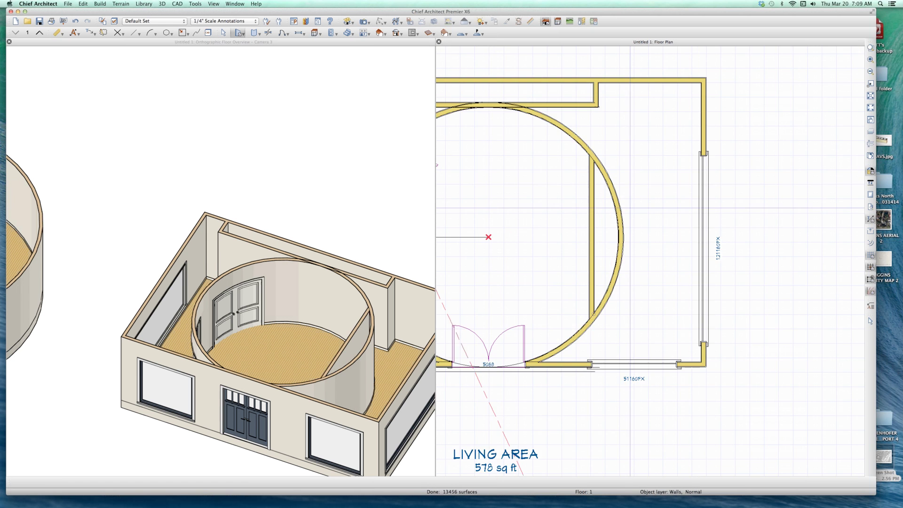
pyautogui.scroll(5, 622, 186)
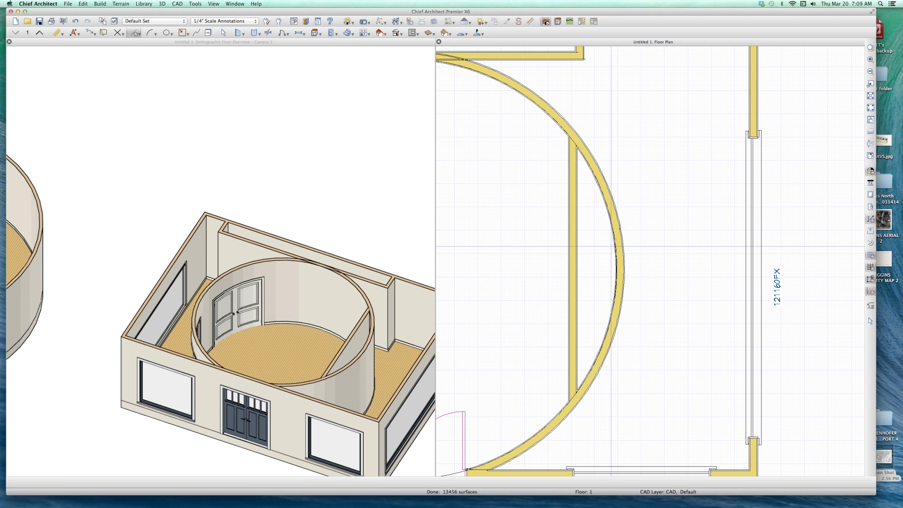
# Step: Draw vertical CAD reference lines crossing the right side of the curved wall
pyautogui.moveTo(622, 266); pyautogui.dragTo(623, 253)
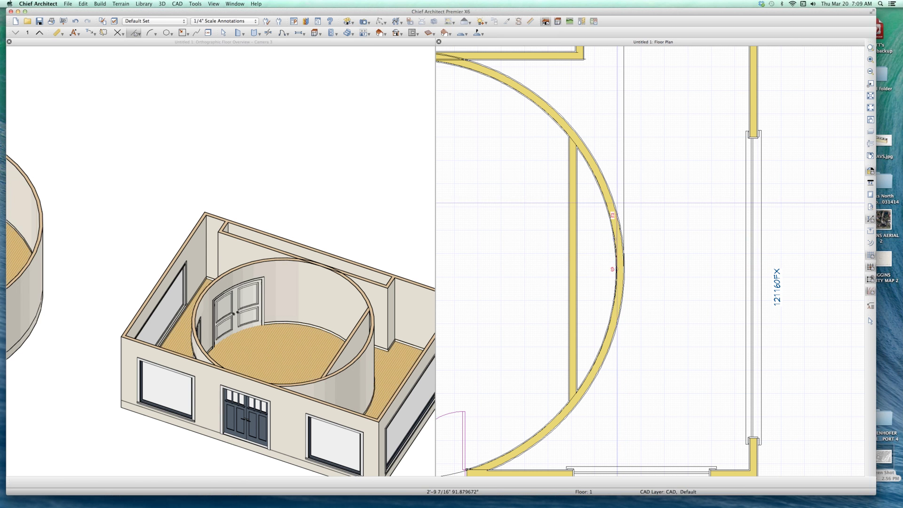
pyautogui.moveTo(620, 166); pyautogui.dragTo(623, 434)
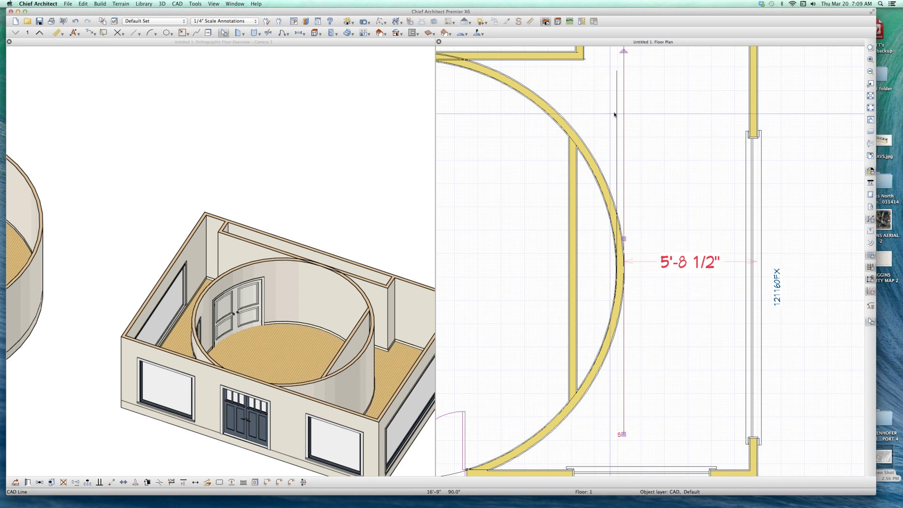
pyautogui.click(624, 360)
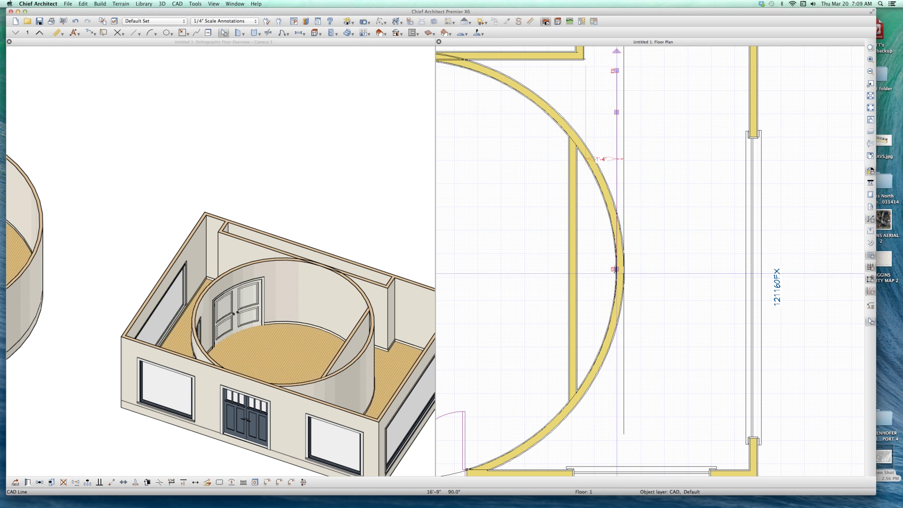
pyautogui.moveTo(617, 269); pyautogui.dragTo(616, 443)
pyautogui.click(580, 303)
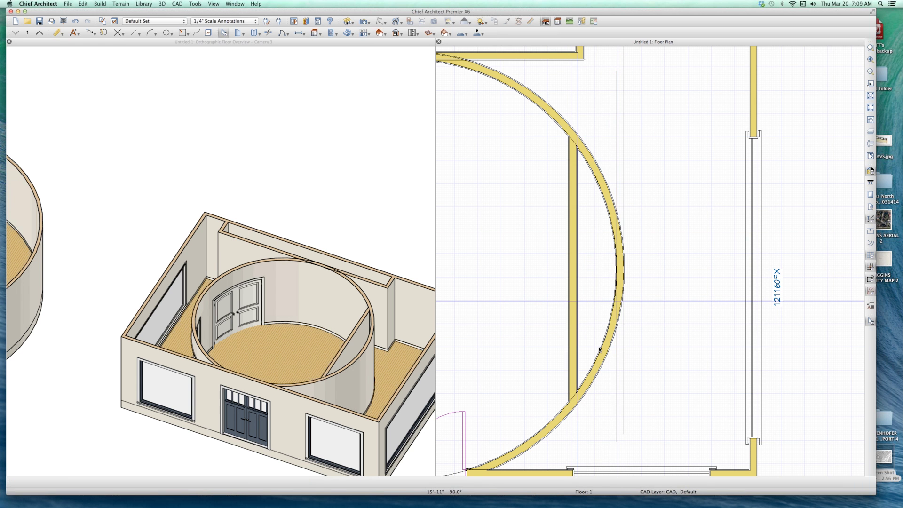
pyautogui.click(602, 362)
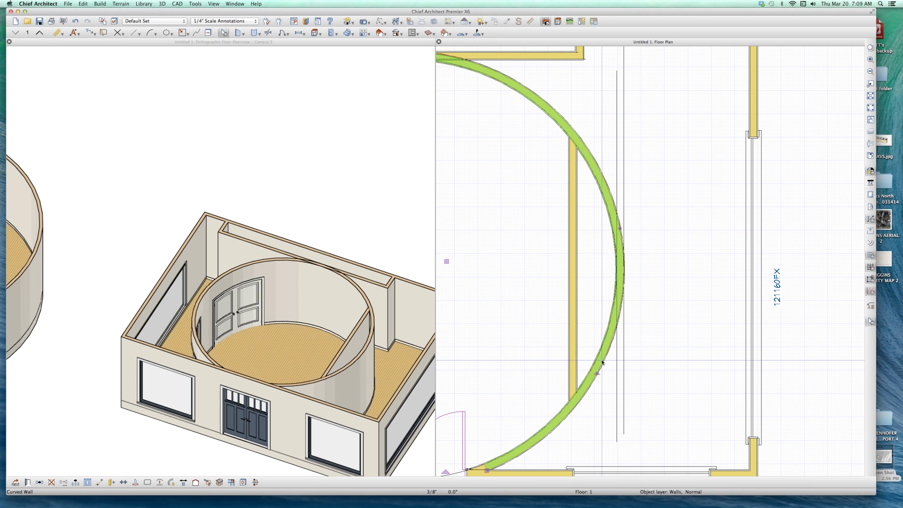
pyautogui.press('Escape')
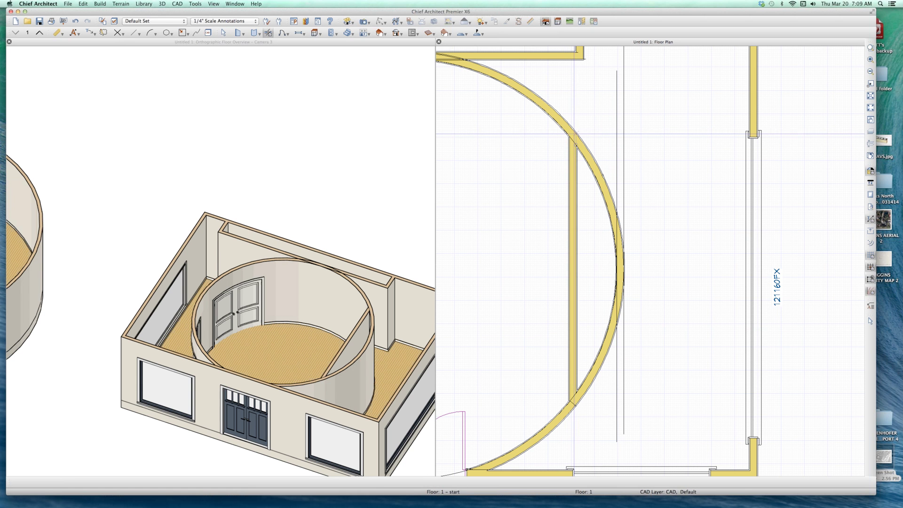
# Step: Delete the right curved wall section and move the straight interior wall out to the arc
pyautogui.click(596, 173)
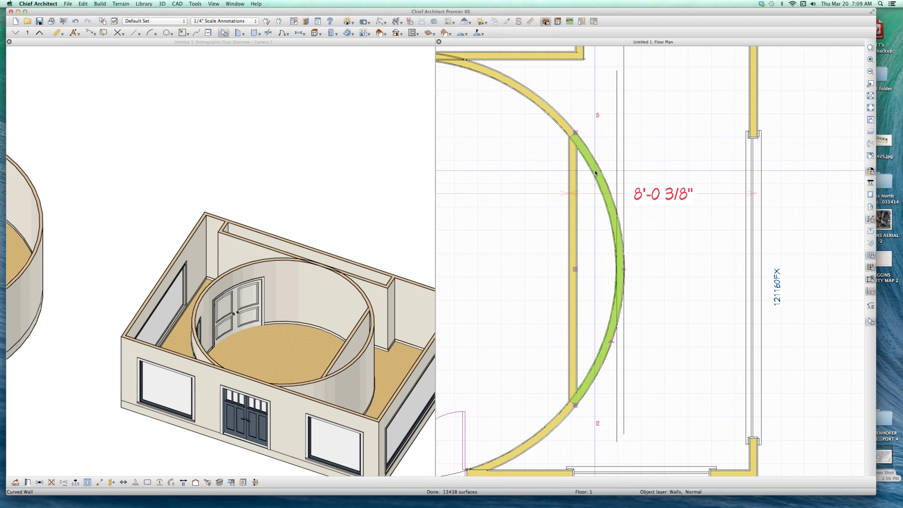
pyautogui.press('Delete')
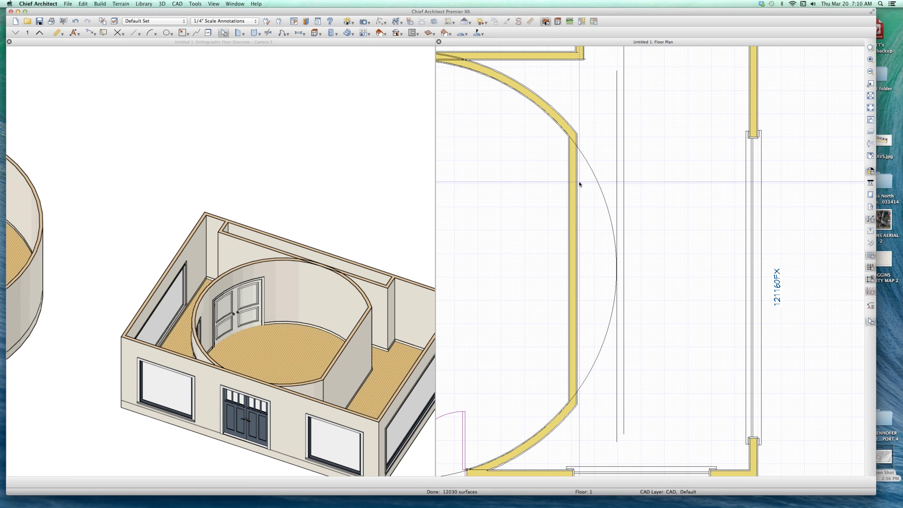
pyautogui.click(576, 182)
pyautogui.moveTo(576, 182); pyautogui.dragTo(622, 208)
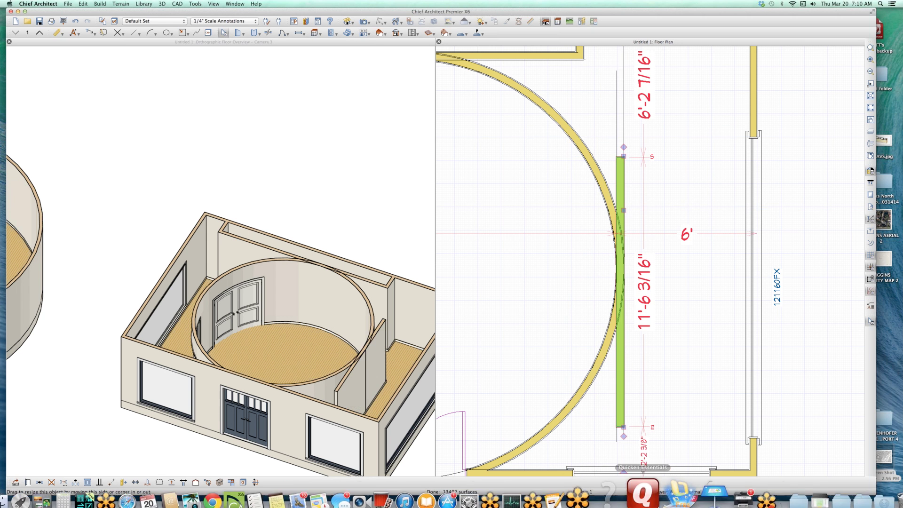
# Step: Extend short walls from the vertical wall's top and bottom ends over to the round wall
pyautogui.click(561, 254)
pyautogui.scroll(-1, 662, 281)
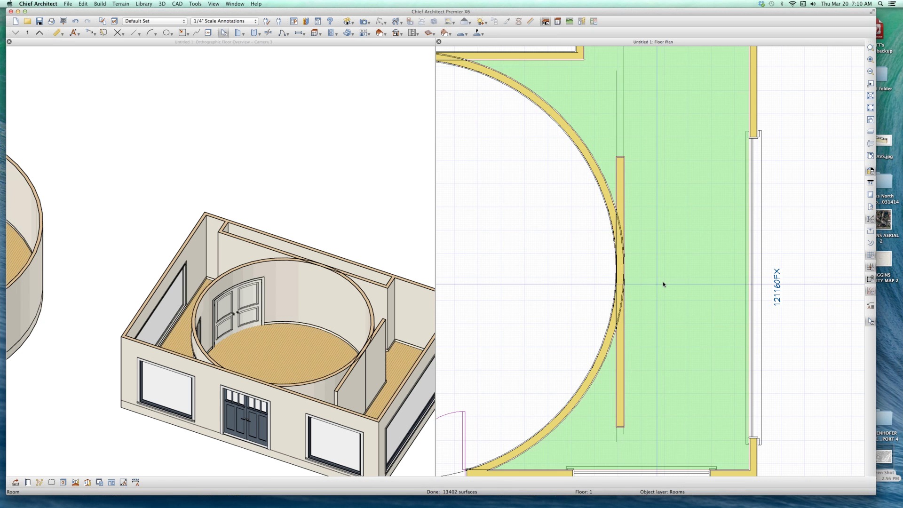
pyautogui.scroll(-3, 662, 282)
pyautogui.scroll(2, 660, 247)
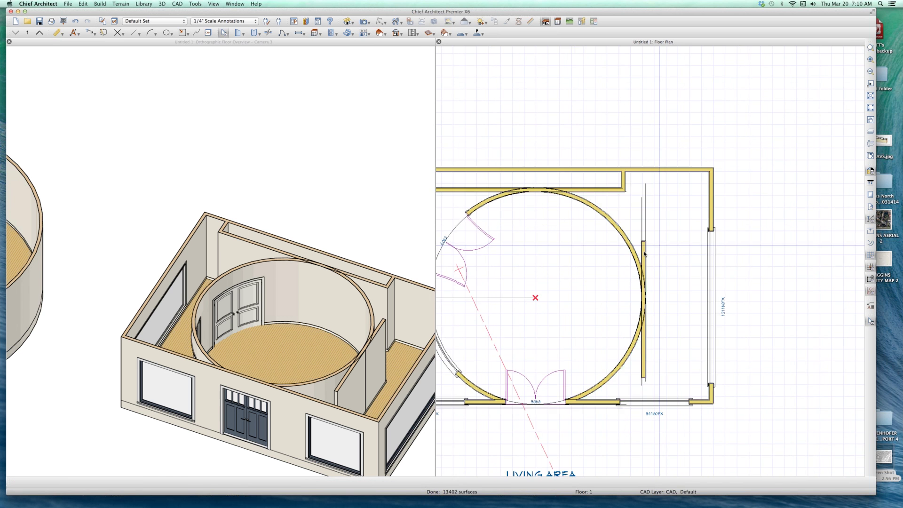
pyautogui.scroll(2, 649, 247)
pyautogui.click(636, 245)
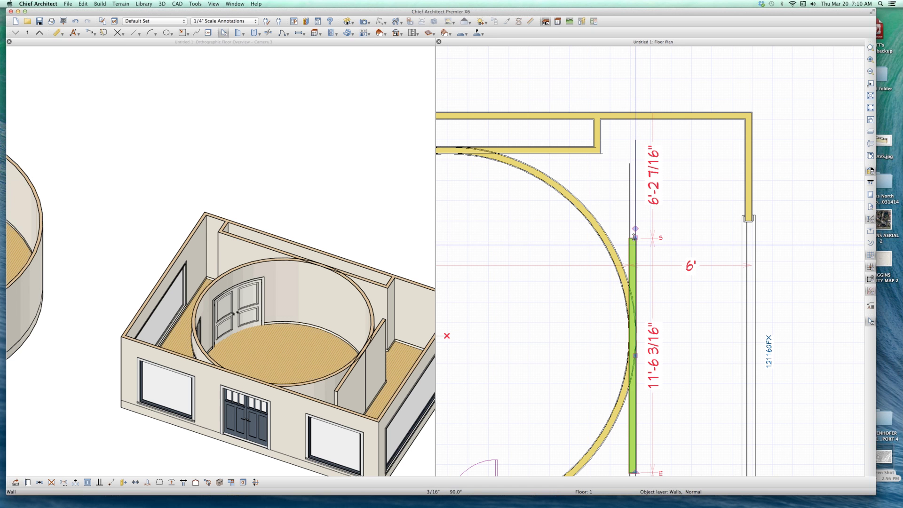
pyautogui.moveTo(636, 237); pyautogui.dragTo(605, 241)
pyautogui.scroll(-3, 691, 177)
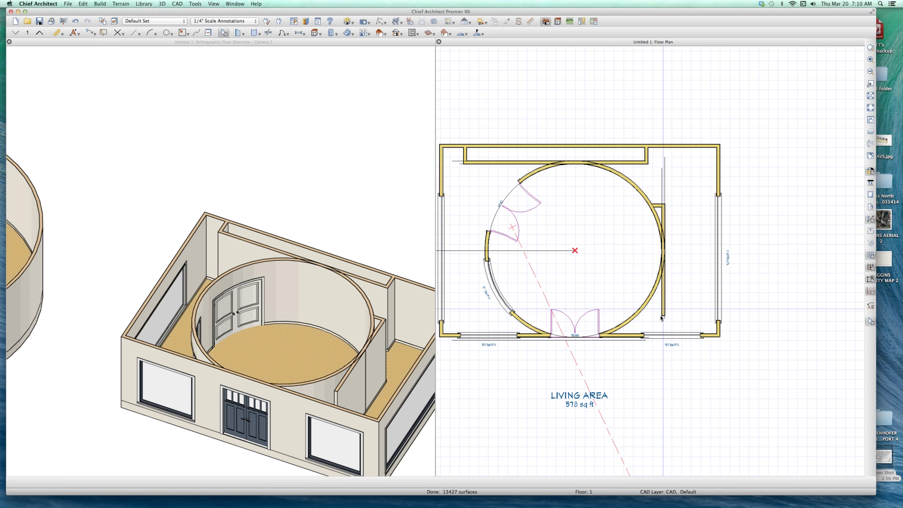
pyautogui.click(661, 318)
pyautogui.moveTo(661, 316); pyautogui.dragTo(633, 313)
pyautogui.scroll(1, 661, 212)
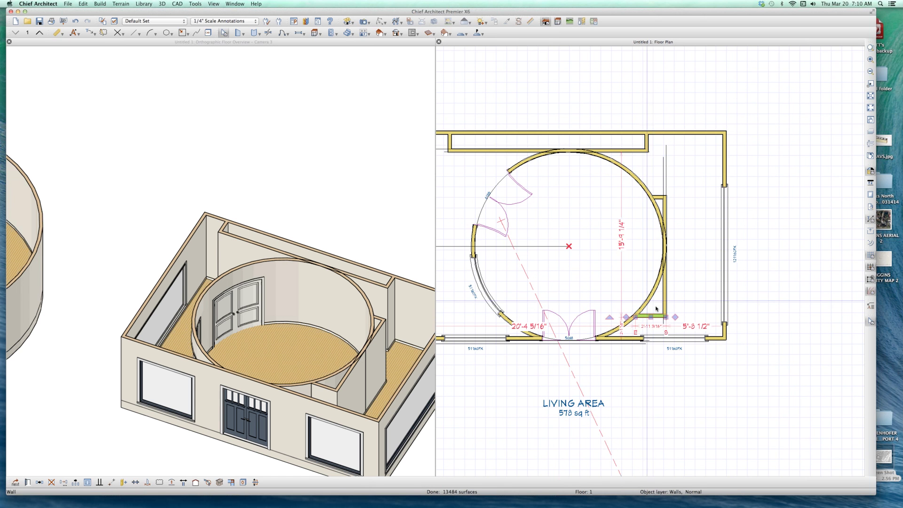
pyautogui.scroll(1, 660, 201)
pyautogui.click(661, 204)
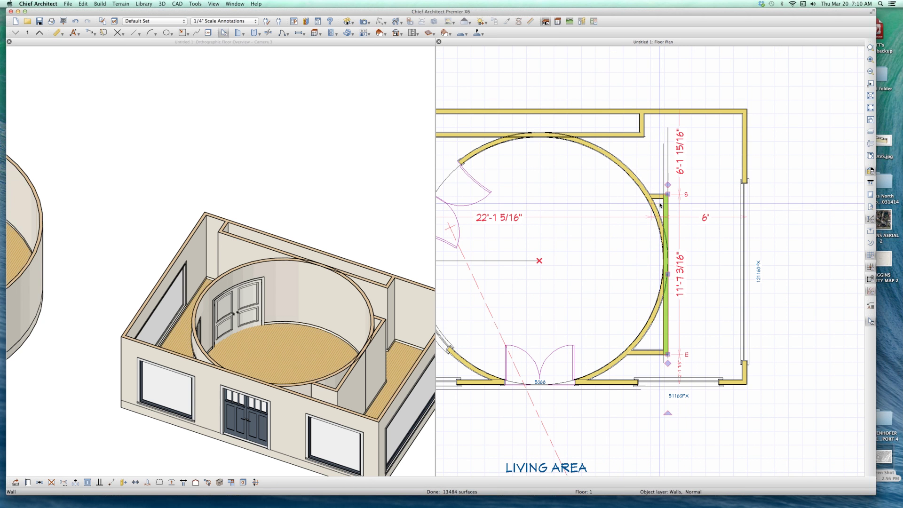
pyautogui.click(630, 209)
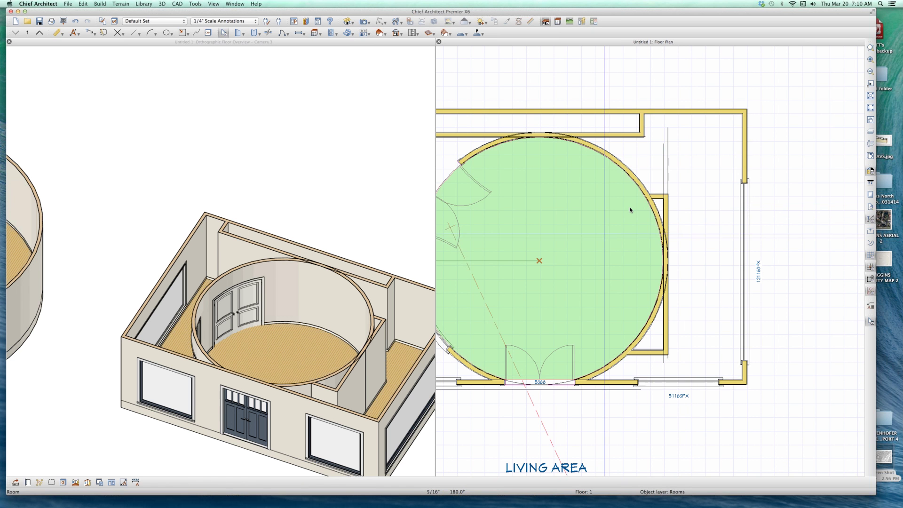
pyautogui.scroll(-2, 630, 210)
pyautogui.click(707, 346)
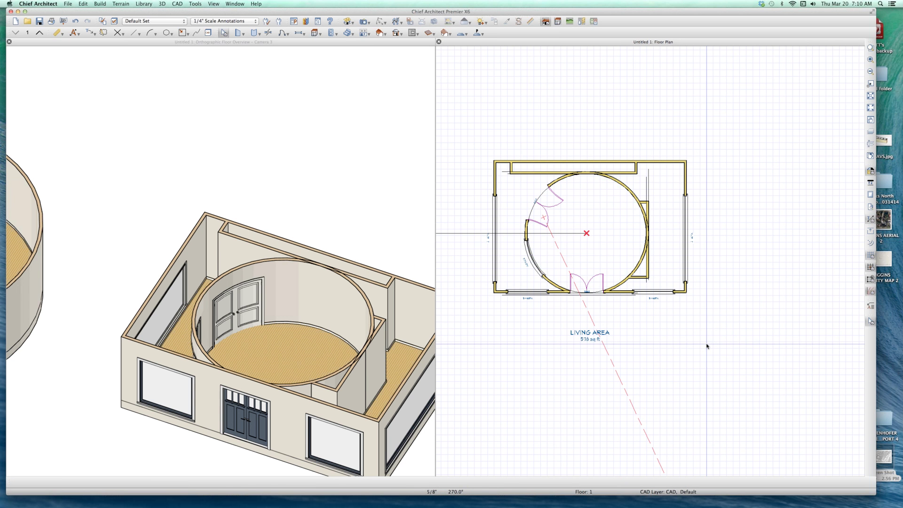